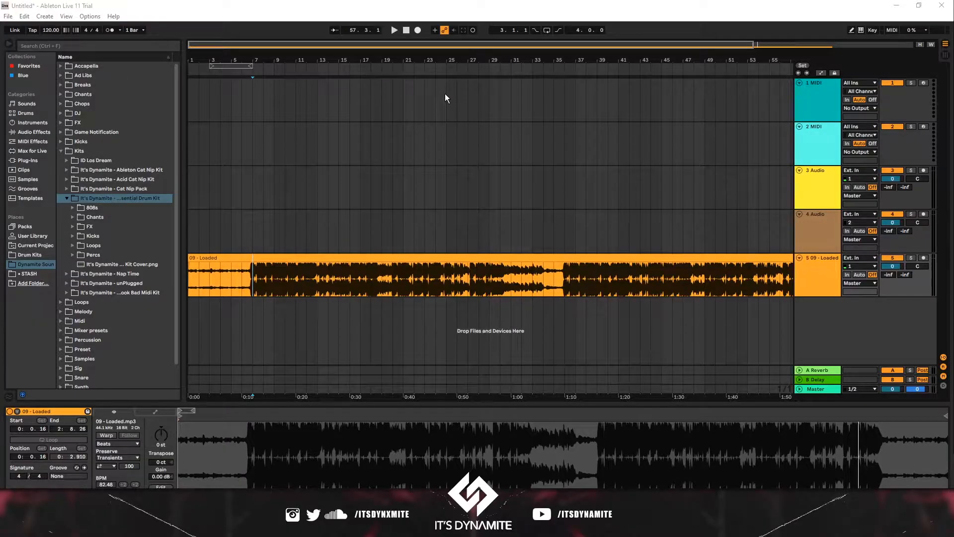
Step: Listen to the 09 - Loaded track from the start and examine its section from bar 7 to bar 21
click(406, 31)
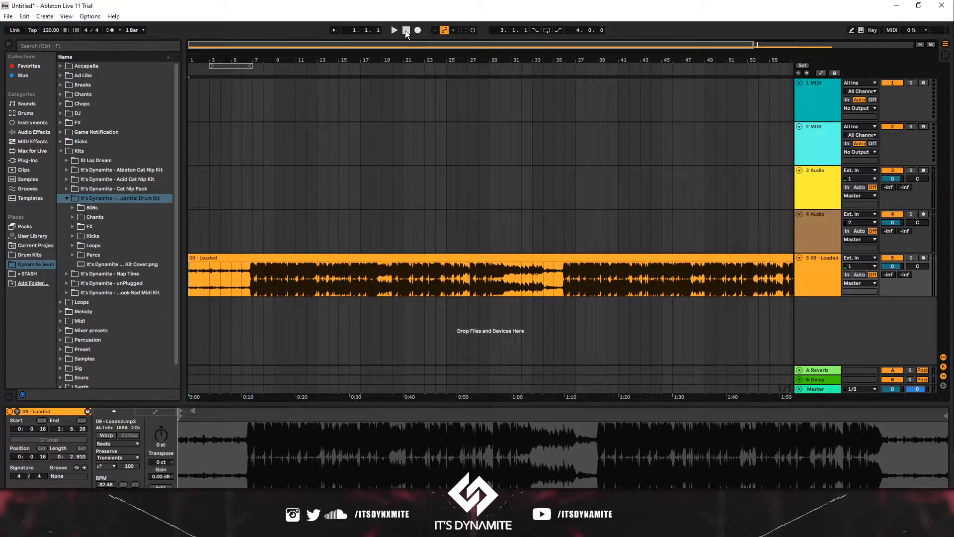
key(space)
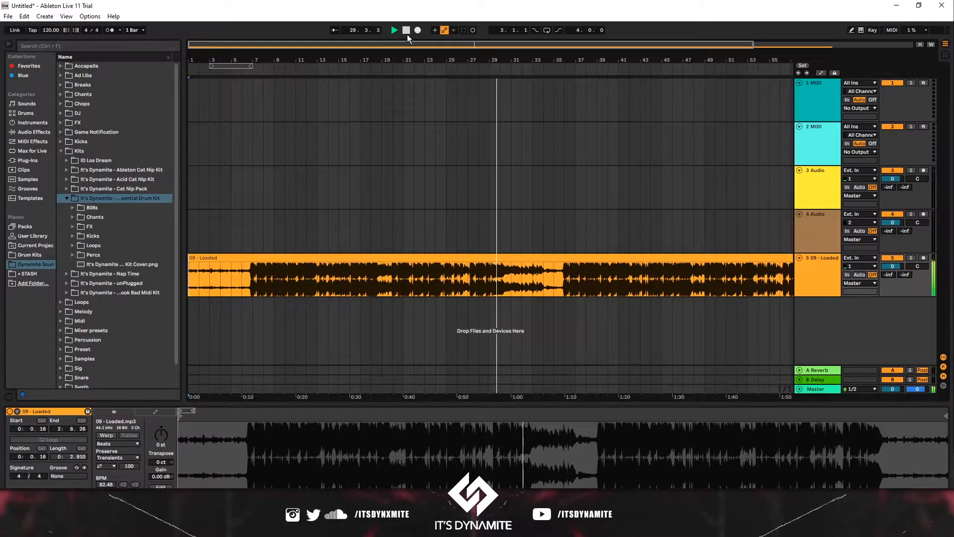
key(space)
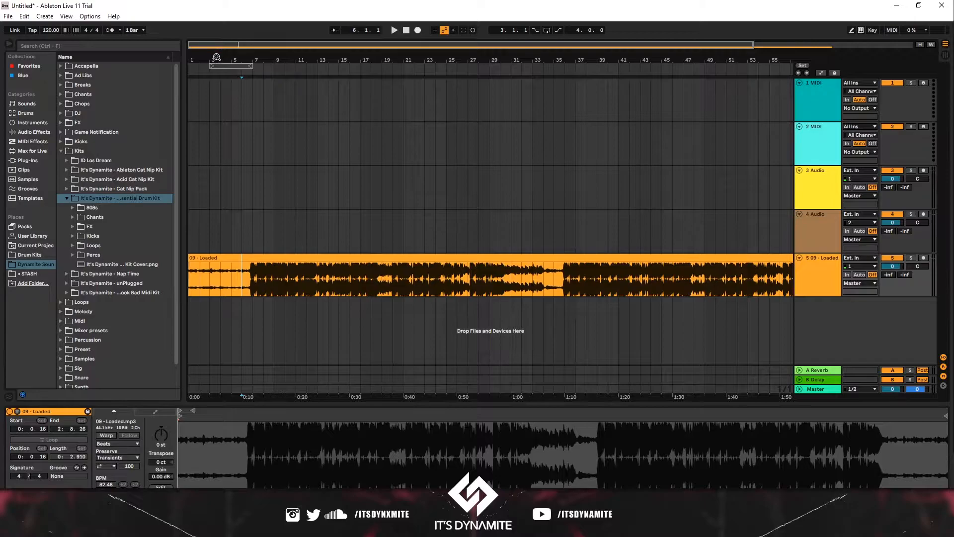
mouse_move(216, 58)
mouse_down()
mouse_move(231, 59)
mouse_move(215, 53)
mouse_up()
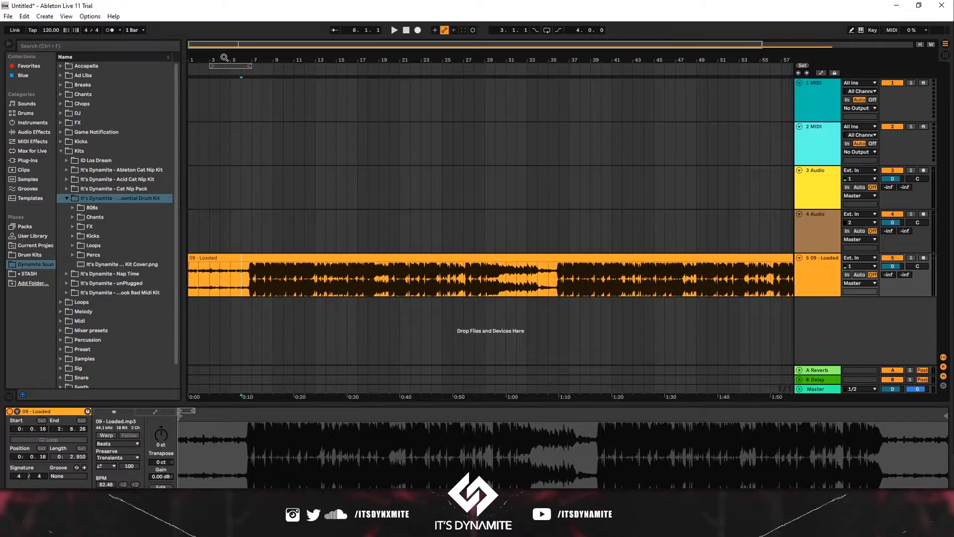
drag(225, 60, 224, 79)
drag(264, 272, 527, 282)
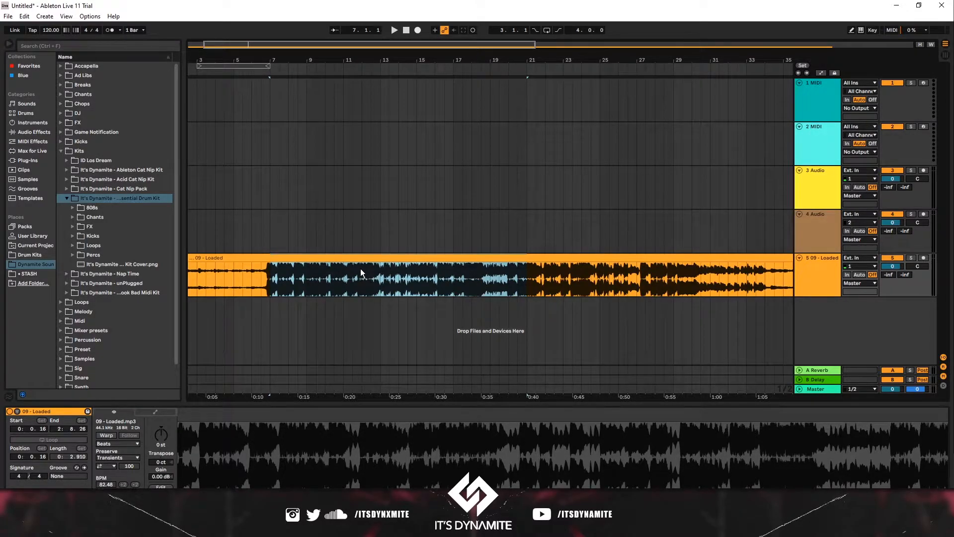
drag(212, 58, 218, 72)
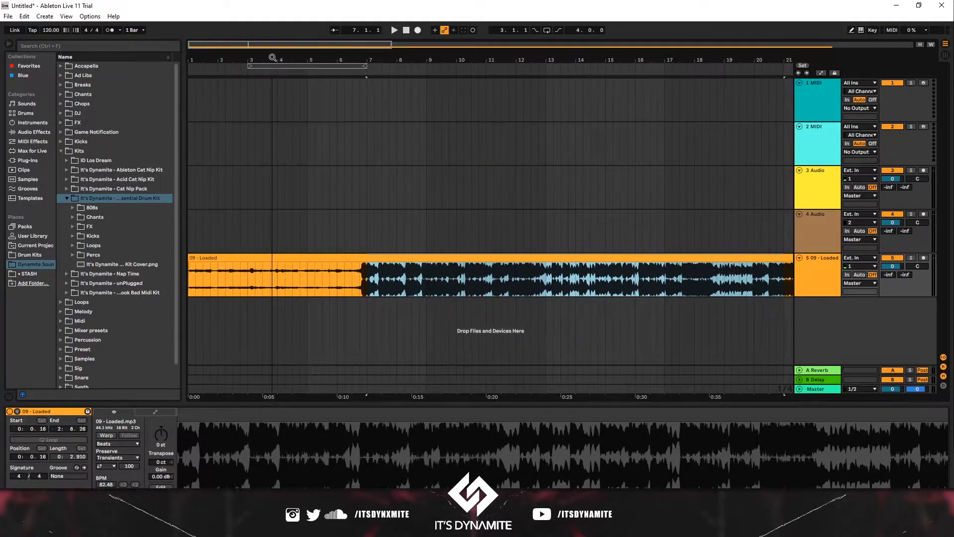
Step: Turn on Warp for the 09 - Loaded clip and set its clip BPM to 165
click(279, 257)
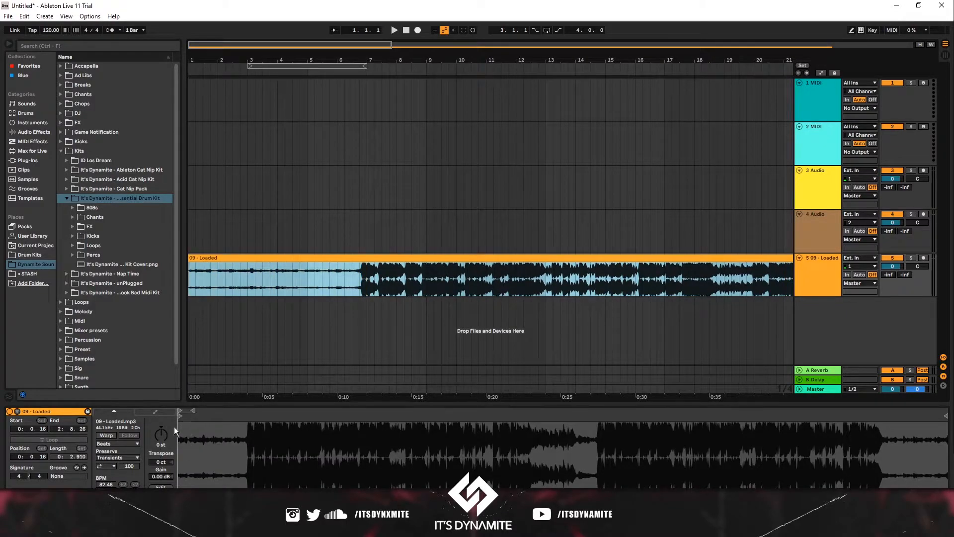
click(106, 435)
drag(106, 485, 106, 463)
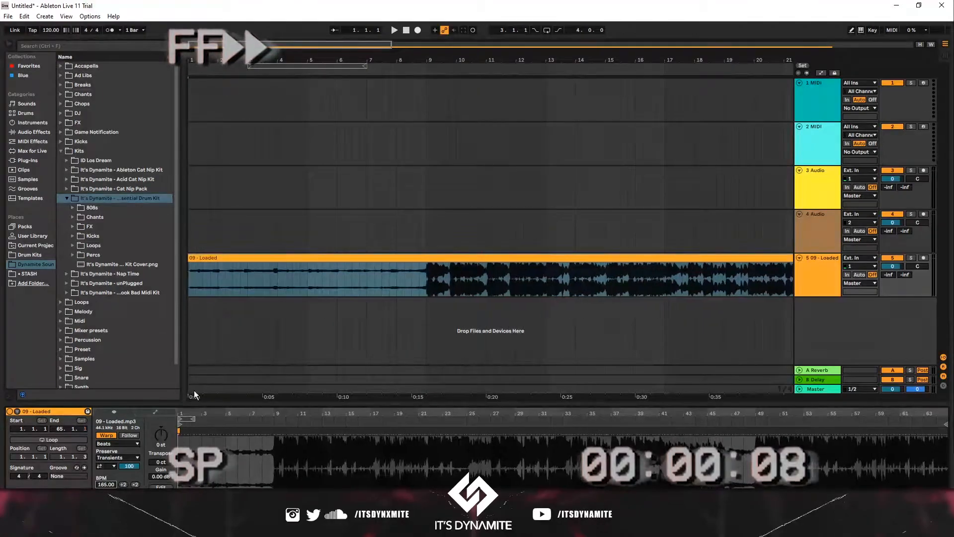
Step: Move the clip's start marker to 1.1.2 and check its timing against the metronome
click(417, 258)
key(space)
key(space)
mouse_move(181, 413)
mouse_down()
mouse_move(180, 468)
mouse_move(197, 425)
mouse_up()
key(space)
click(106, 30)
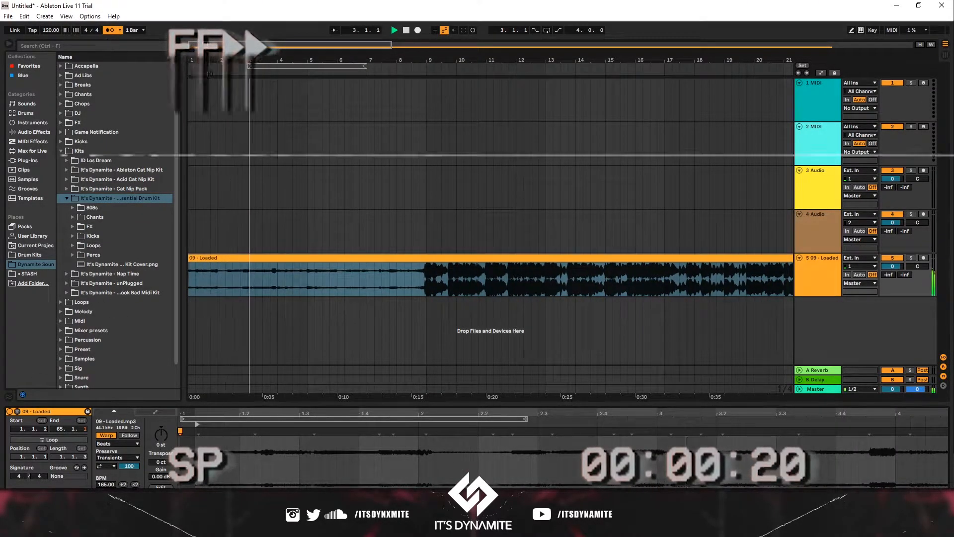
click(416, 264)
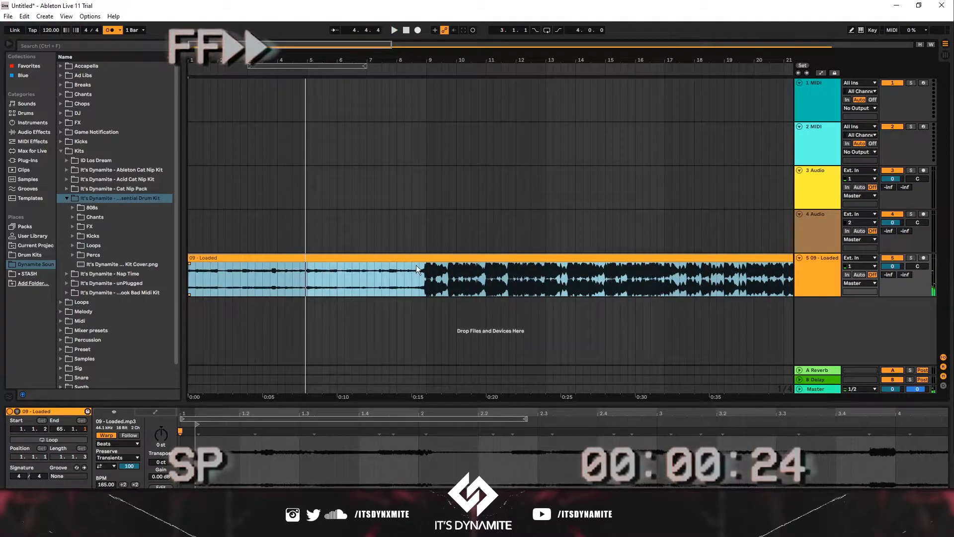
Step: Set the project tempo to 158 BPM and play the clip
click(51, 31)
text(158)
key(Return)
key(space)
Step: Transpose the clip to -2 st, and with the metronome off lower its track volume to -1.5 dB
drag(164, 433, 164, 438)
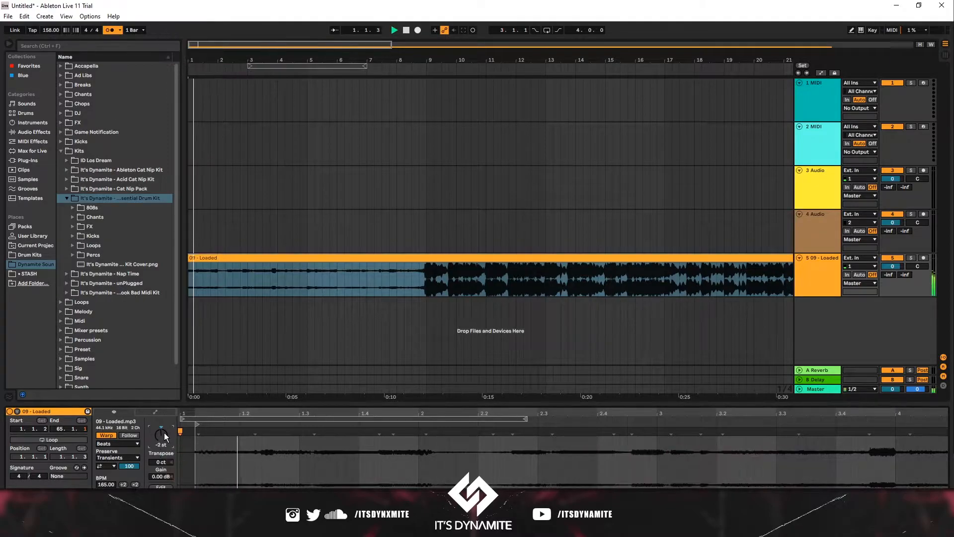
click(110, 30)
drag(893, 266, 893, 274)
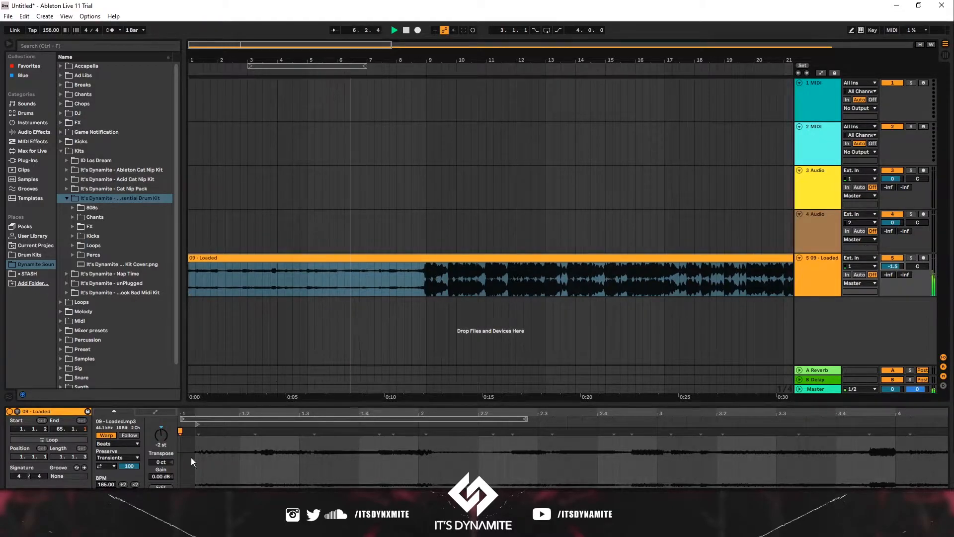
Step: Switch the clip's warp mode to Complex Pro and set Formants to 0.78
click(131, 444)
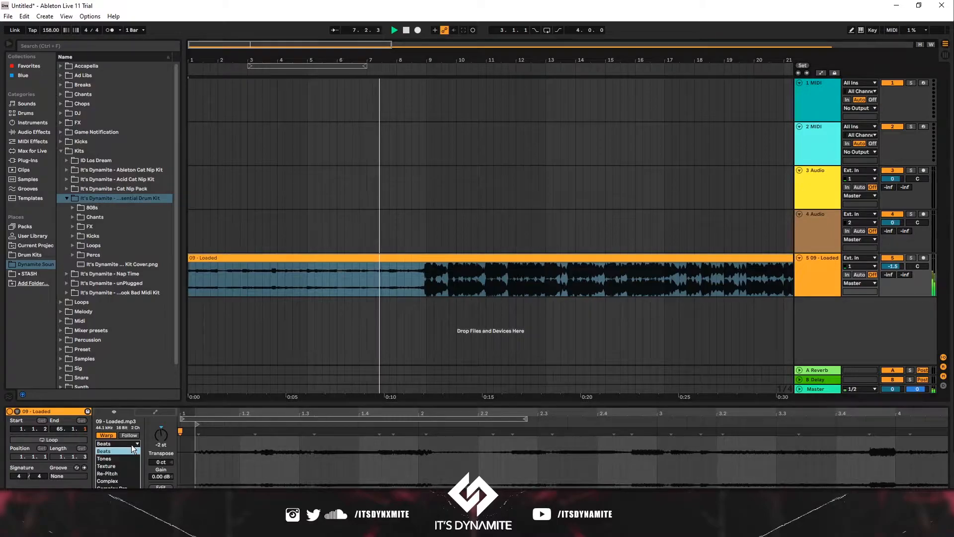
click(121, 491)
click(116, 444)
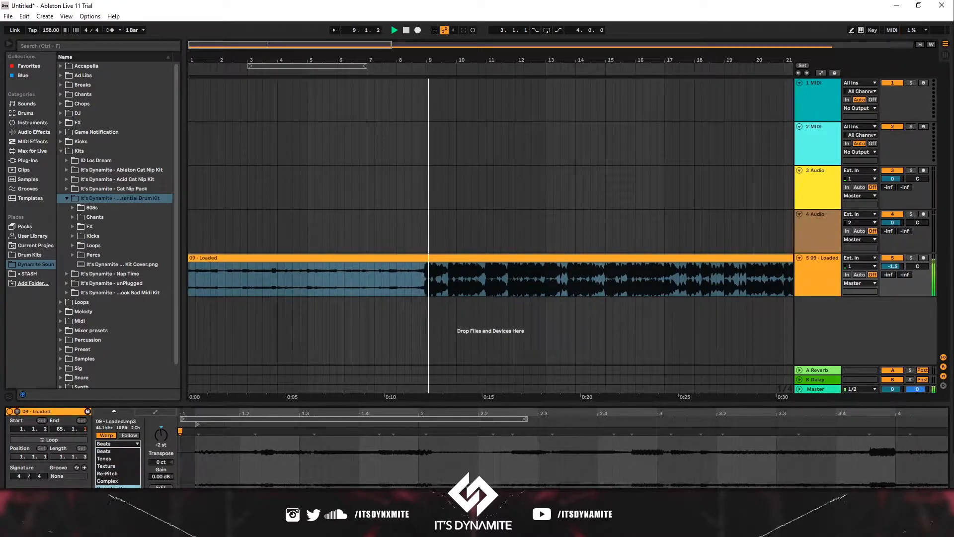
click(114, 489)
drag(117, 458, 118, 520)
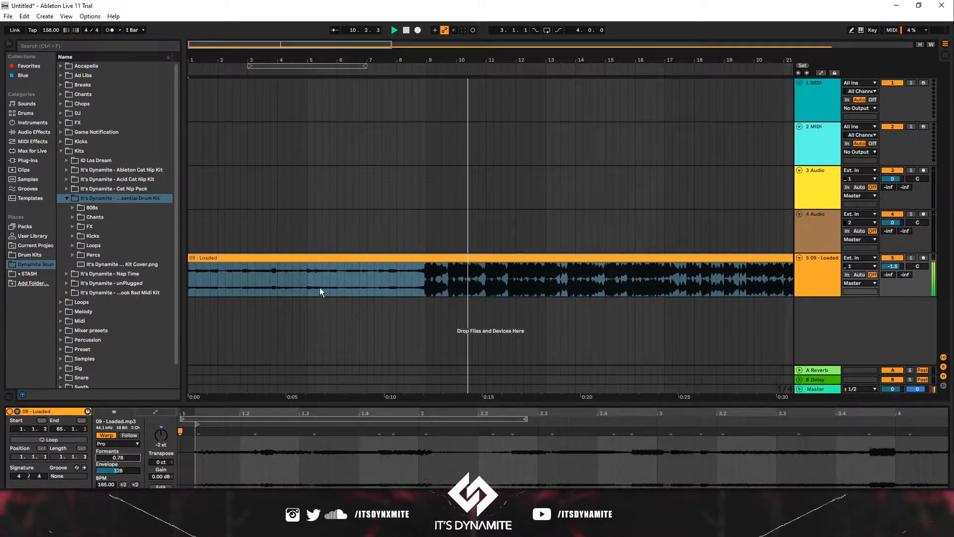
Step: Play the clip from bar 9 and check its timing with the metronome
drag(481, 60, 390, 61)
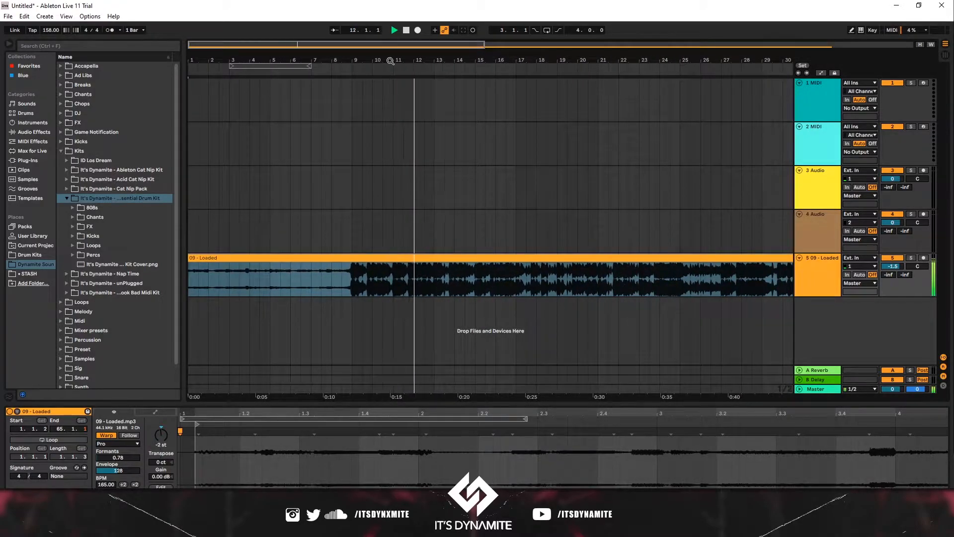
click(348, 267)
click(353, 249)
click(109, 31)
click(110, 31)
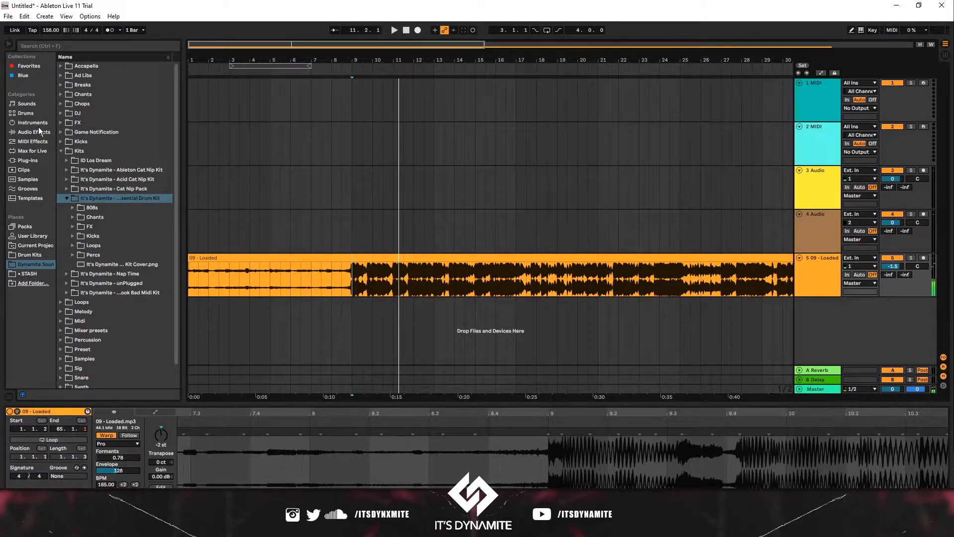
Step: Add an EQ Eight from the EQ & Filters effects to the 09 - Loaded track
click(38, 133)
click(62, 103)
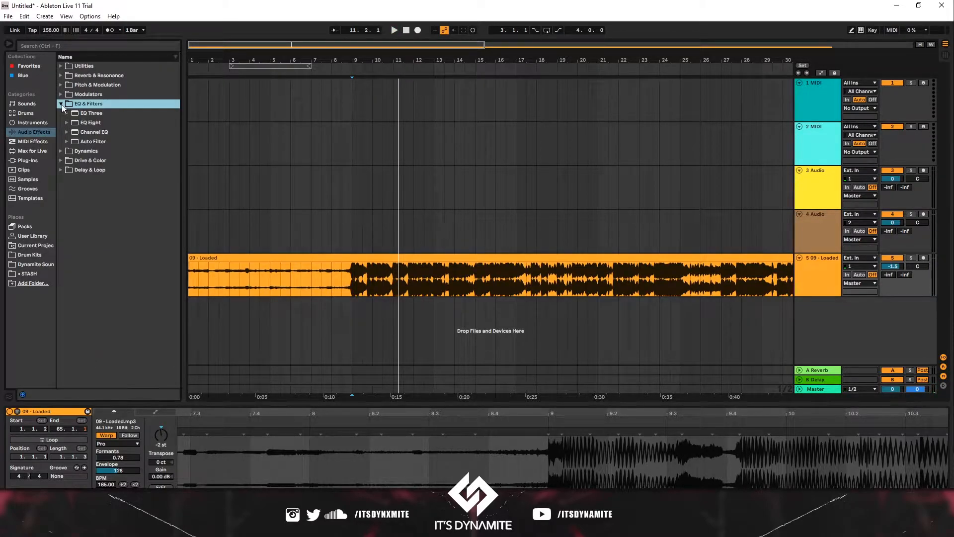
drag(99, 124, 95, 122)
drag(839, 307, 465, 118)
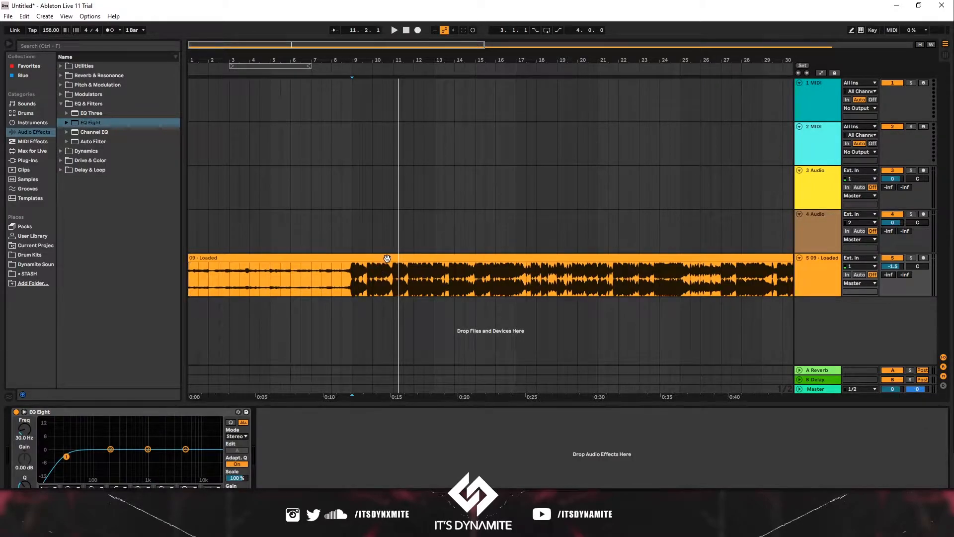
Step: Select bars 9 to 17 of the clip and raise the EQ Eight's first-band low-cut frequency to 188 Hz
drag(361, 269, 401, 269)
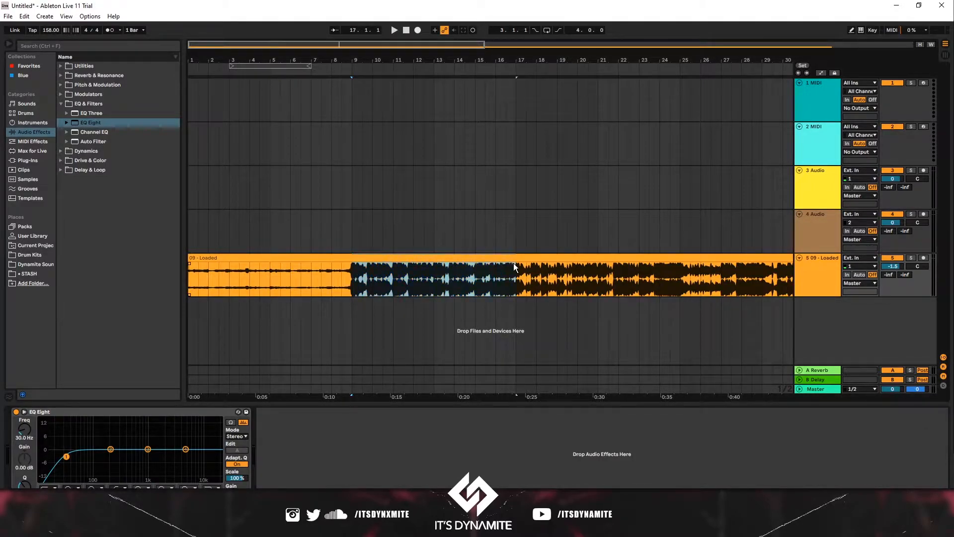
drag(519, 264, 518, 263)
click(174, 417)
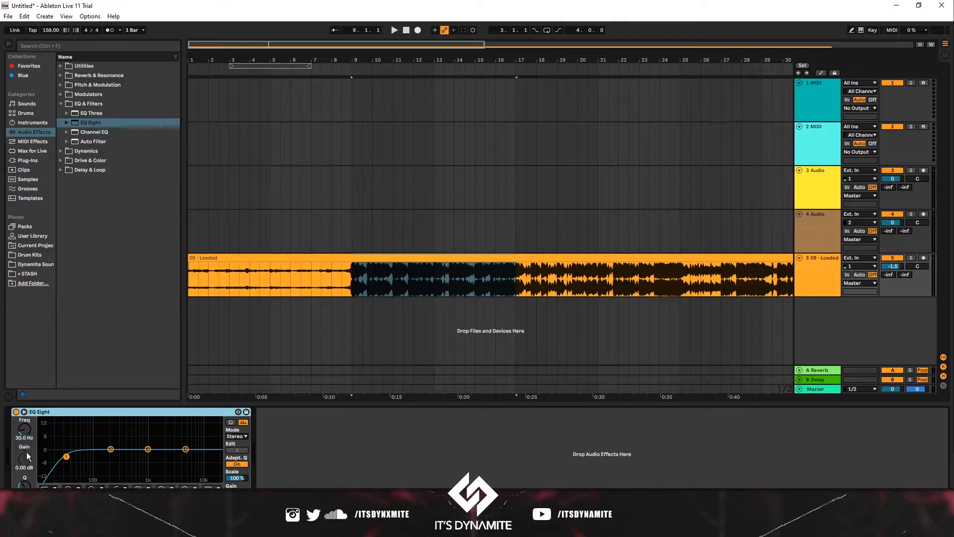
drag(24, 430, 24, 410)
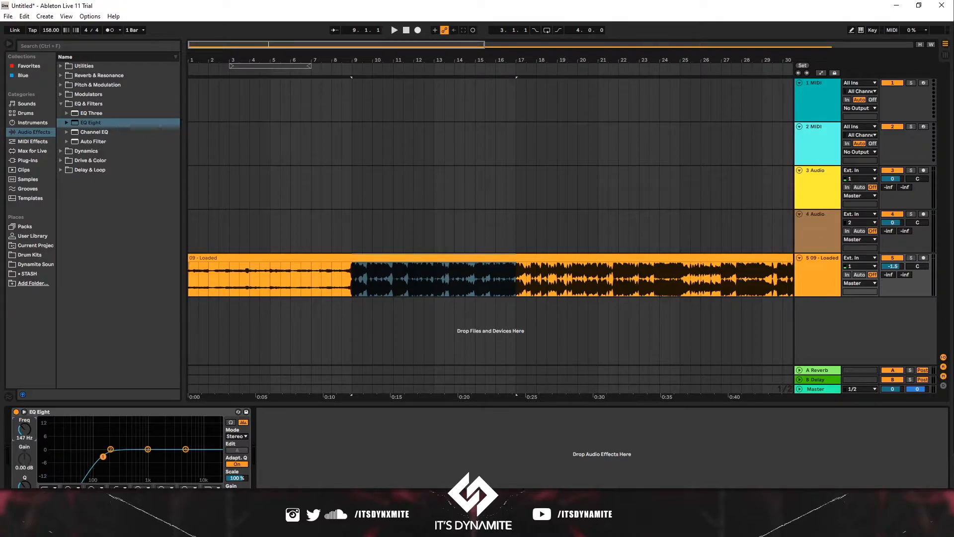
click(180, 412)
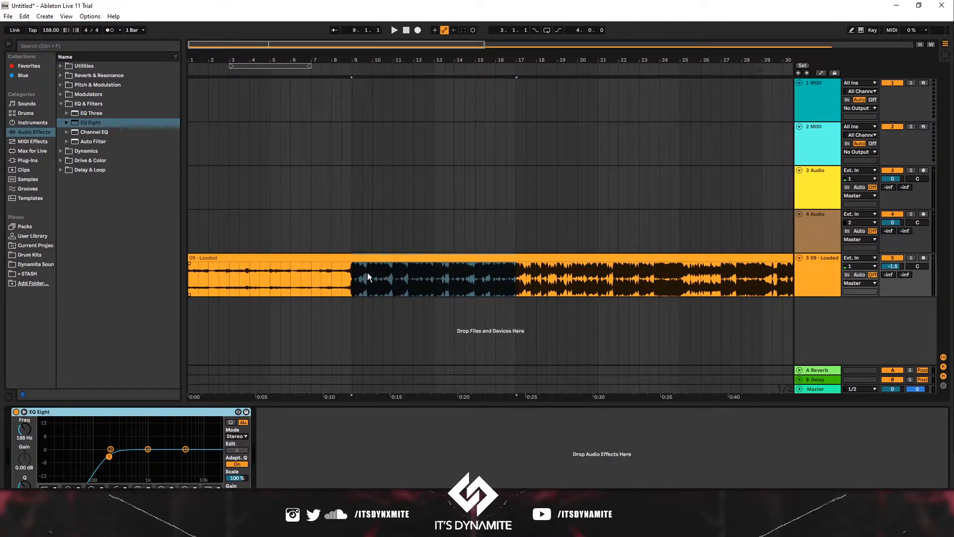
Step: Audition the clip from bar 9 and set the EQ Eight's second band to 79.1 Hz and -4.59 dB
click(351, 273)
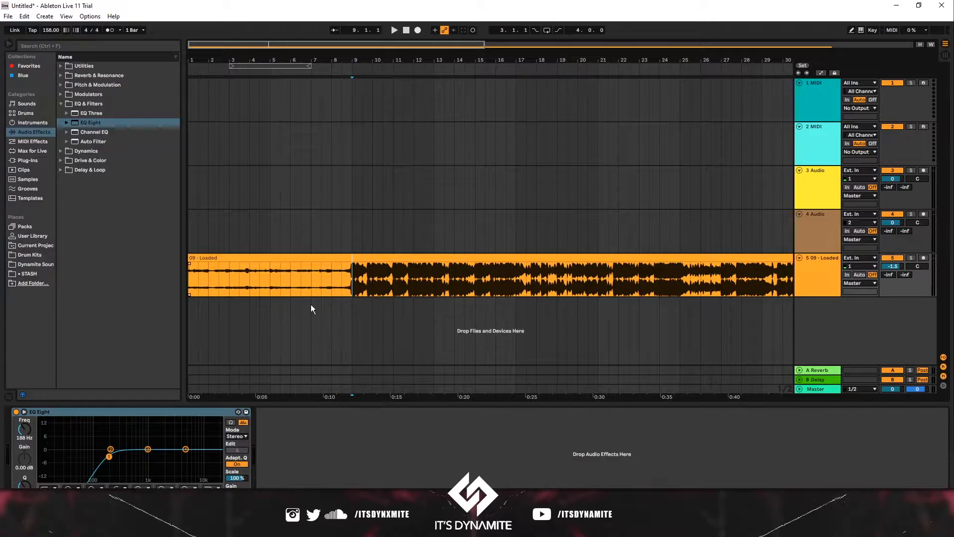
key(space)
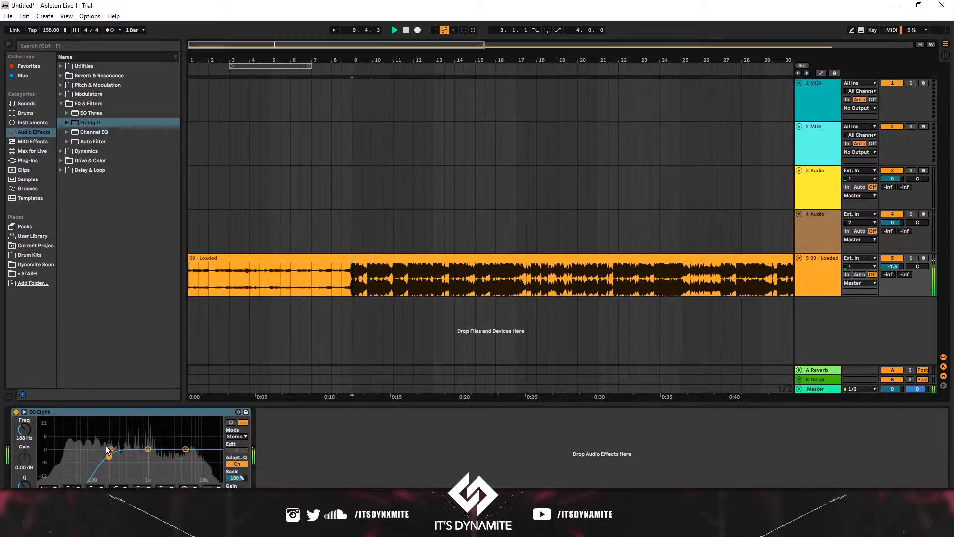
key(space)
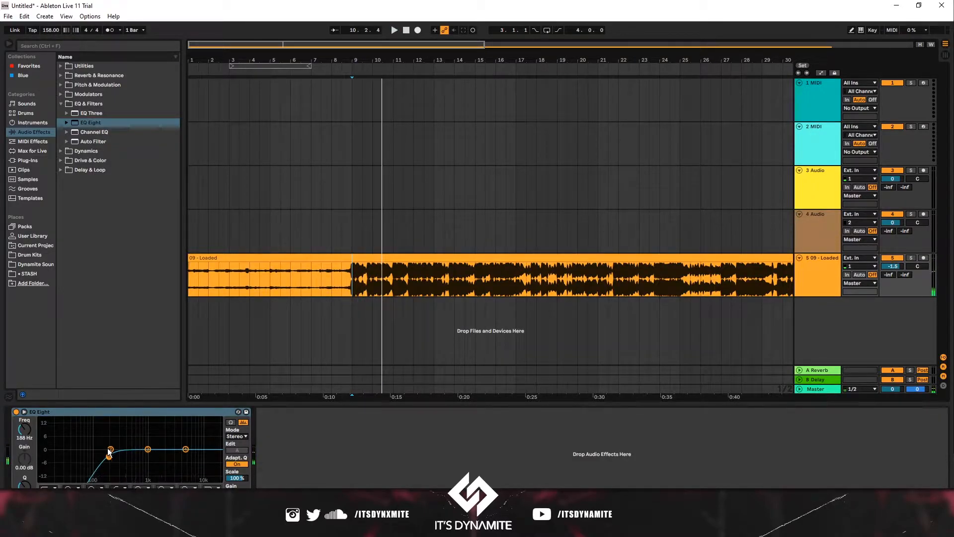
drag(111, 450, 110, 445)
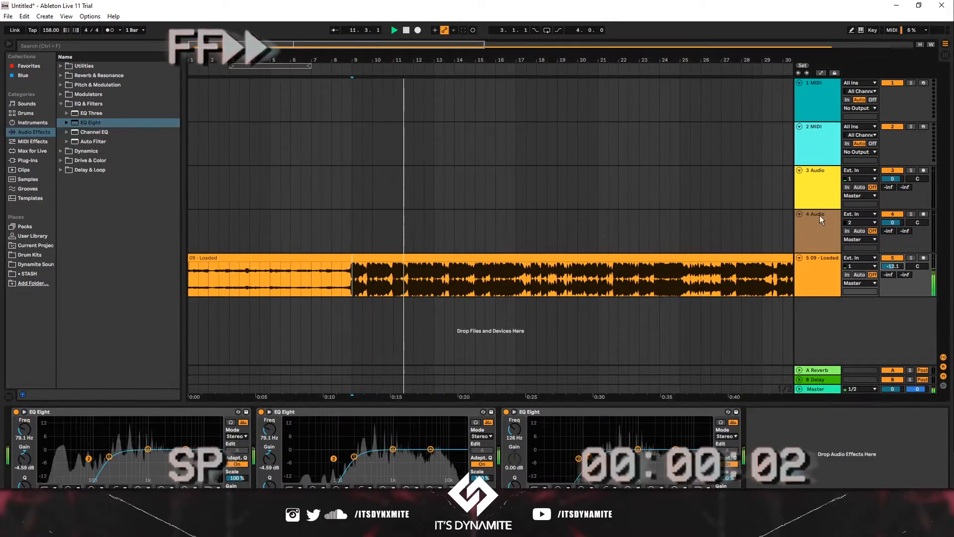
Step: Stop playback near bar 60 and listen to the chopped clips from the start of the arrangement
key(space)
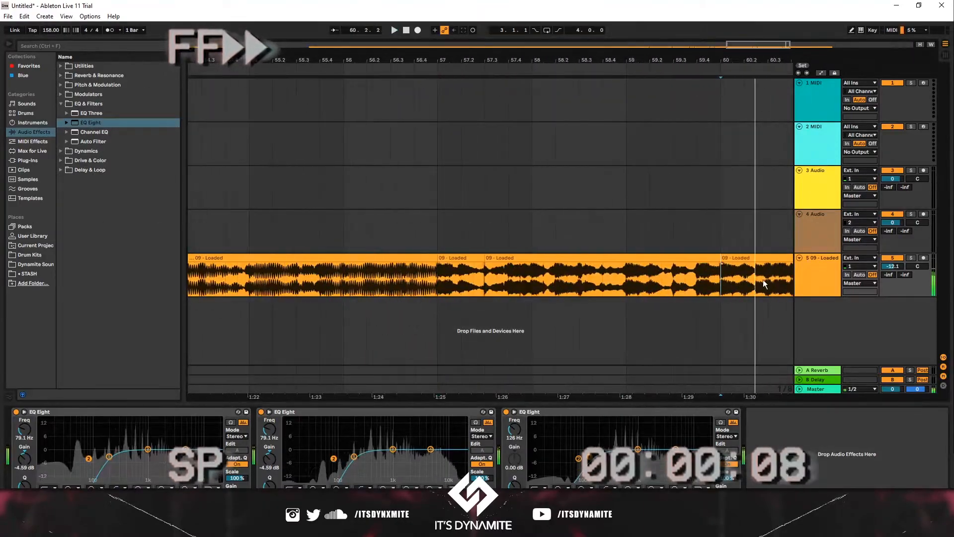
click(407, 30)
key(space)
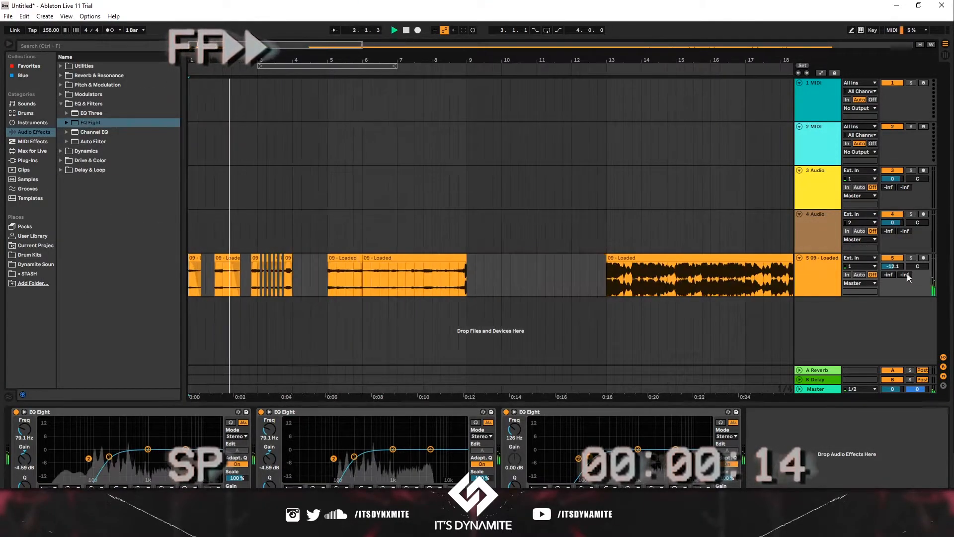
Step: Delete pieces of the sample between bars 5 and 9 to leave rhythmic gaps, and set an 8-bar loop range from bar 1
drag(466, 272, 504, 276)
key(Delete)
drag(528, 275, 628, 276)
key(Delete)
scroll(475, 276, down, 5)
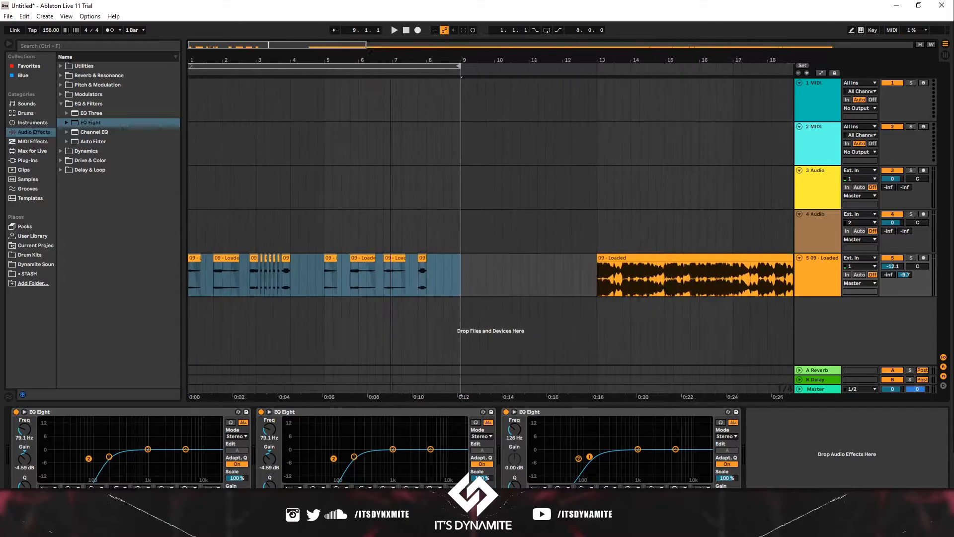
scroll(273, 128, down, 1)
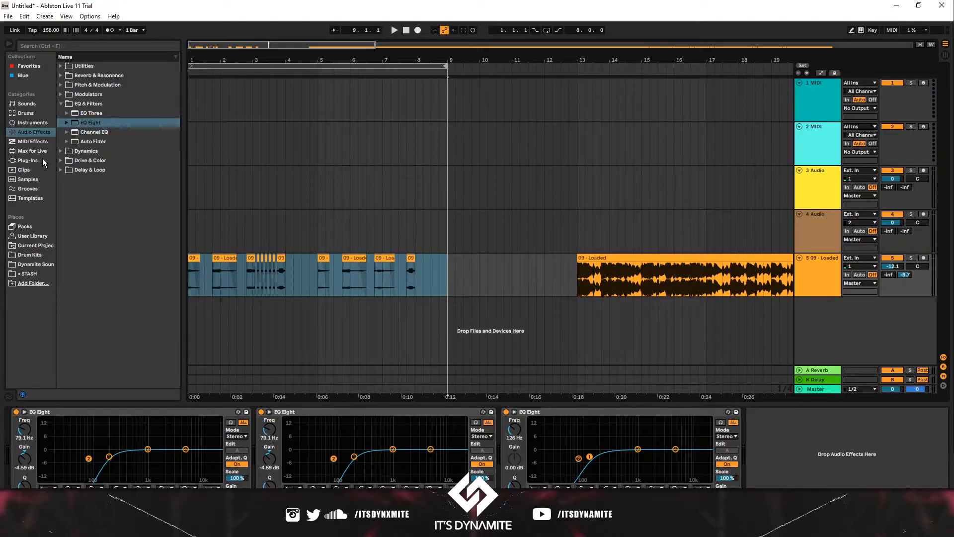
Step: Add a Reverb after the three EQ Eights and raise the track volume to about -6.6 dB during playback
click(61, 104)
click(60, 76)
drag(89, 104, 840, 447)
key(space)
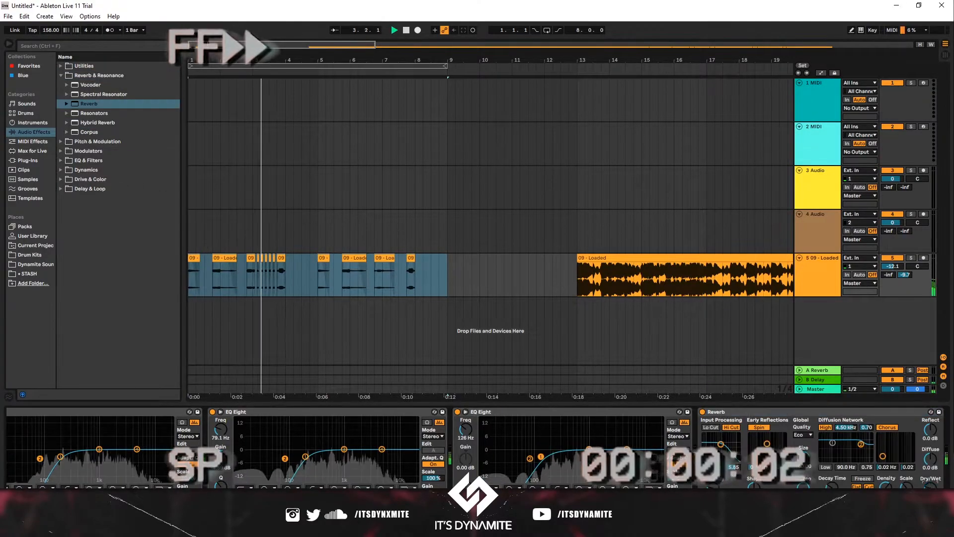
drag(893, 267, 893, 253)
Step: Replace the default reverb with the Wide Ambience preset from the Special presets and listen to it
click(67, 104)
click(73, 114)
key(space)
drag(117, 123, 881, 455)
key(space)
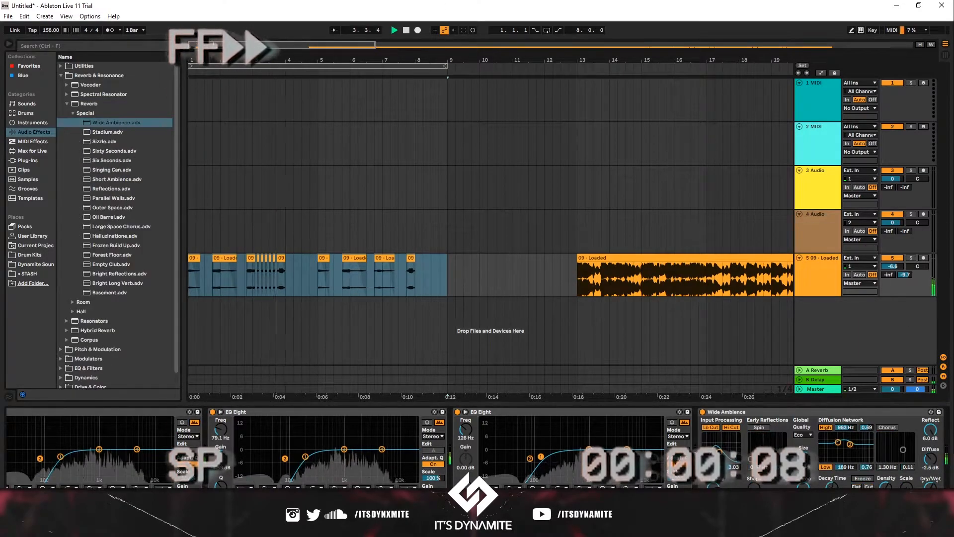
key(space)
Step: Browse the Dynamite sample folder and turn on looping to play the 8-bar chop section
click(37, 264)
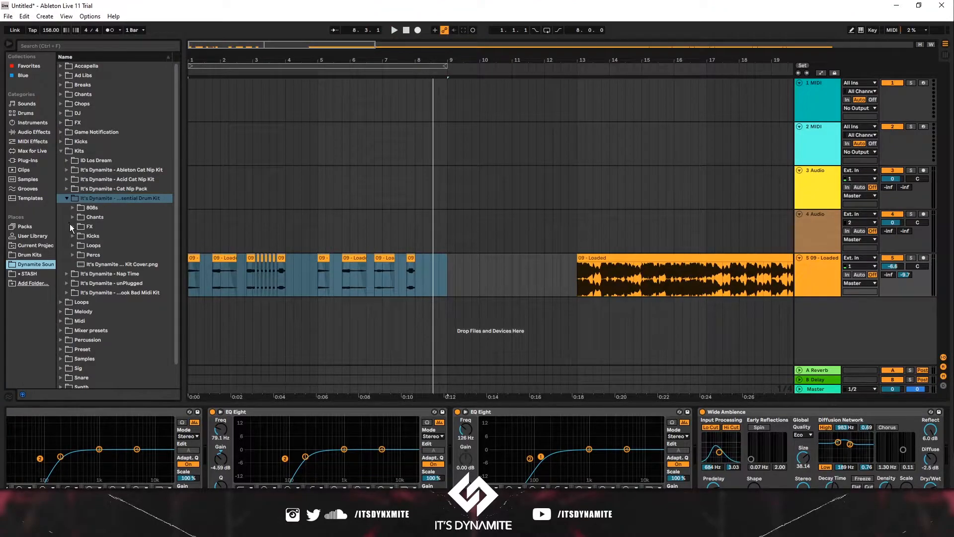
click(546, 30)
key(space)
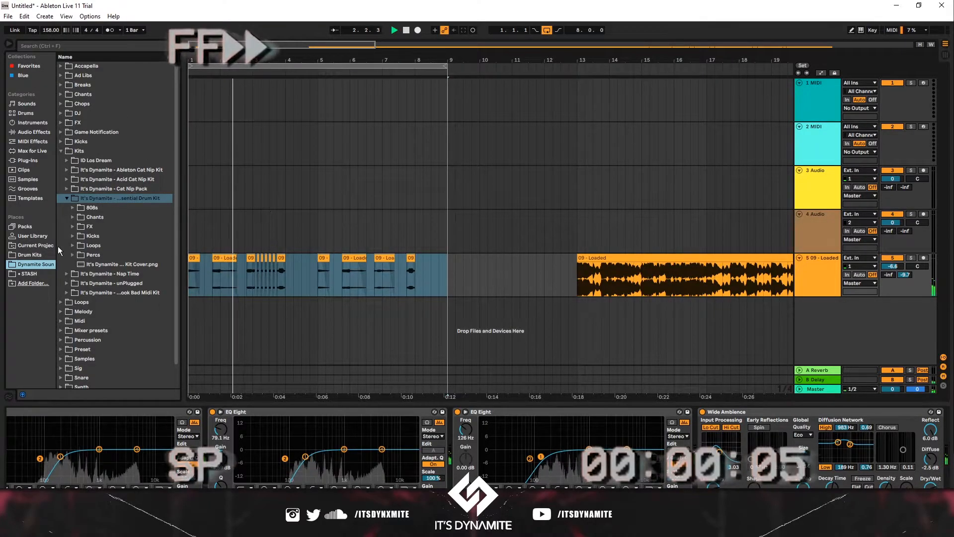
Step: Turn off looping and play the full Jersey Club arrangement from bar 1
click(70, 225)
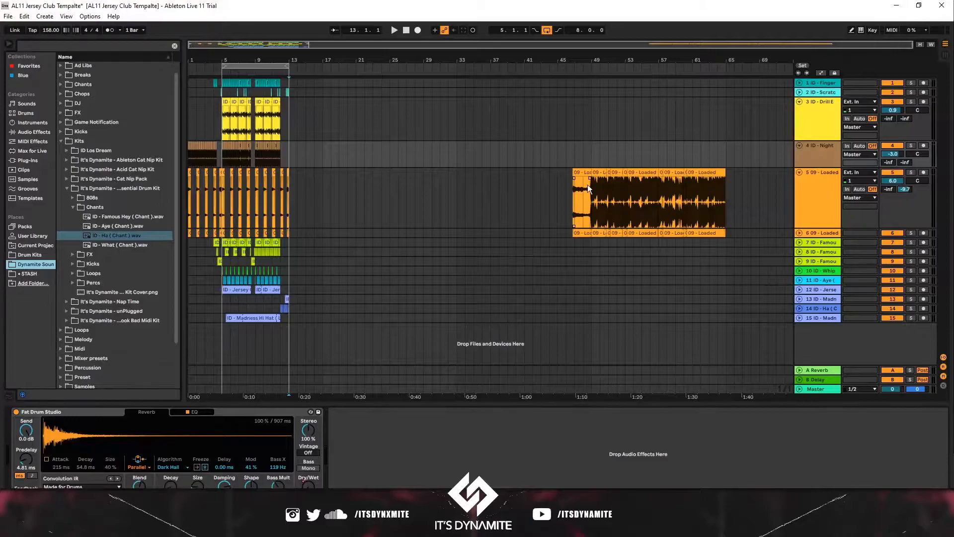
drag(762, 169, 565, 230)
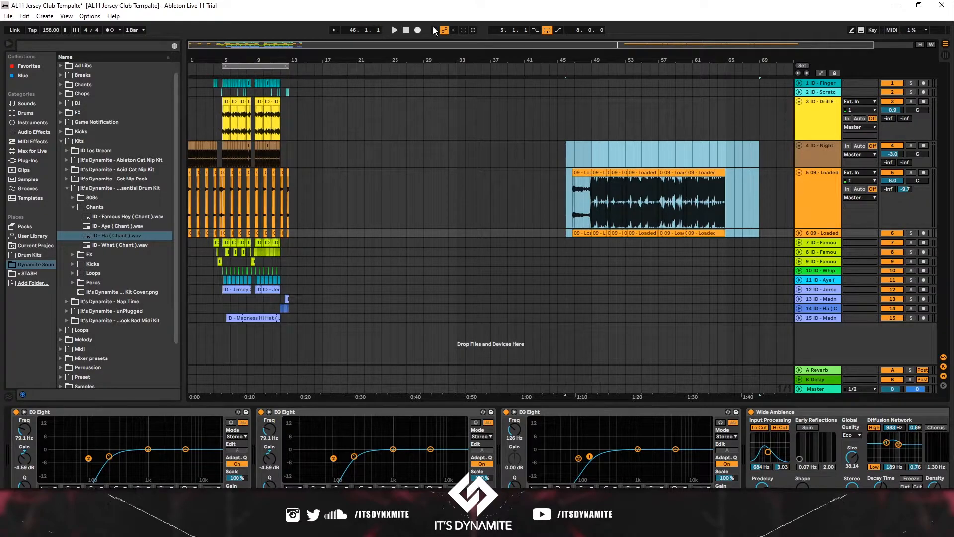
click(406, 31)
key(space)
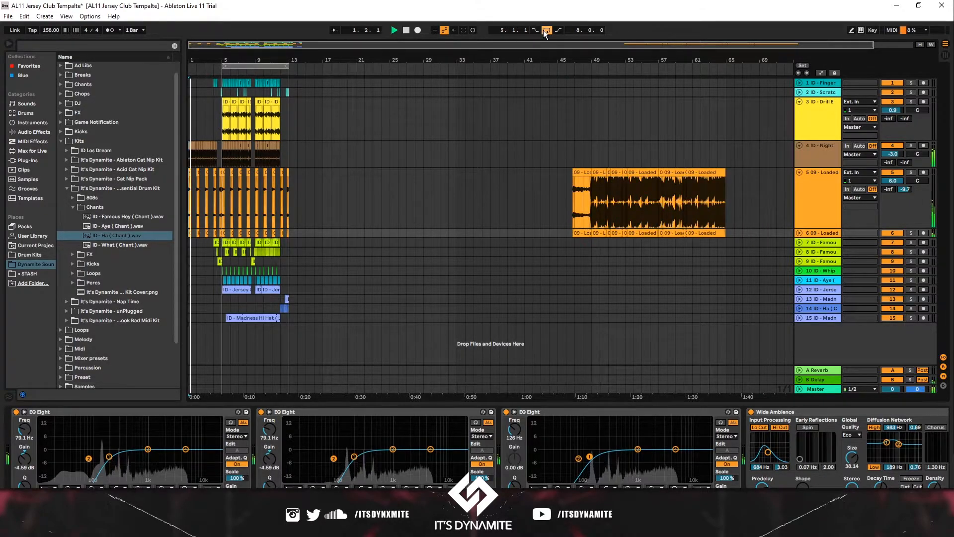
click(546, 31)
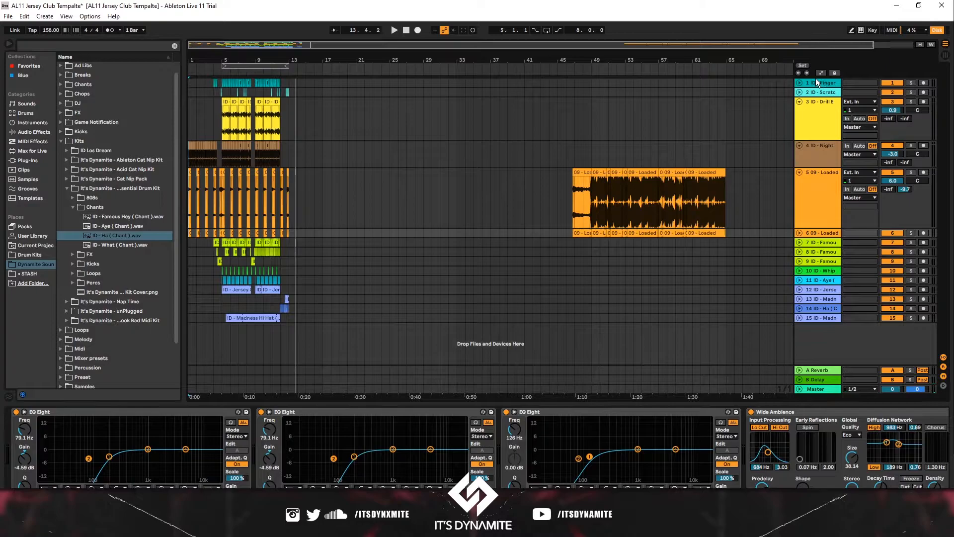
Step: Expand the Finger Snap track and listen to it soloed from bar 5, then turn its solo off
click(800, 83)
click(223, 94)
key(space)
click(911, 83)
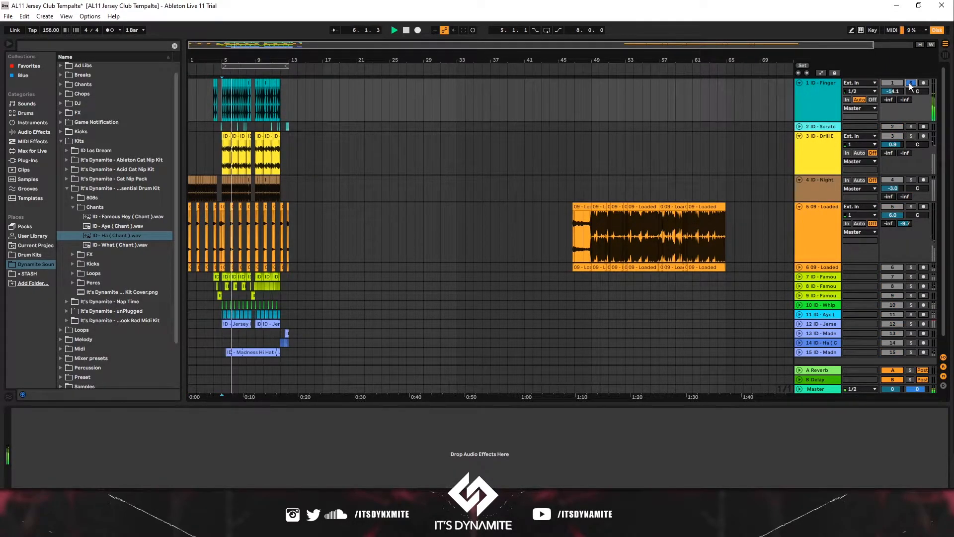
click(911, 83)
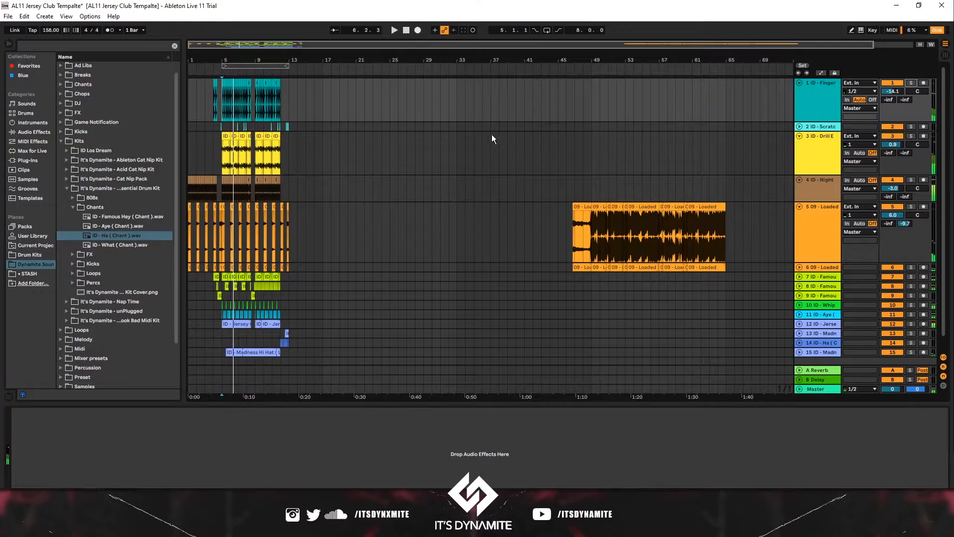
Step: Listen to the scratch track soloed from bar 7, then turn its solo off
click(235, 127)
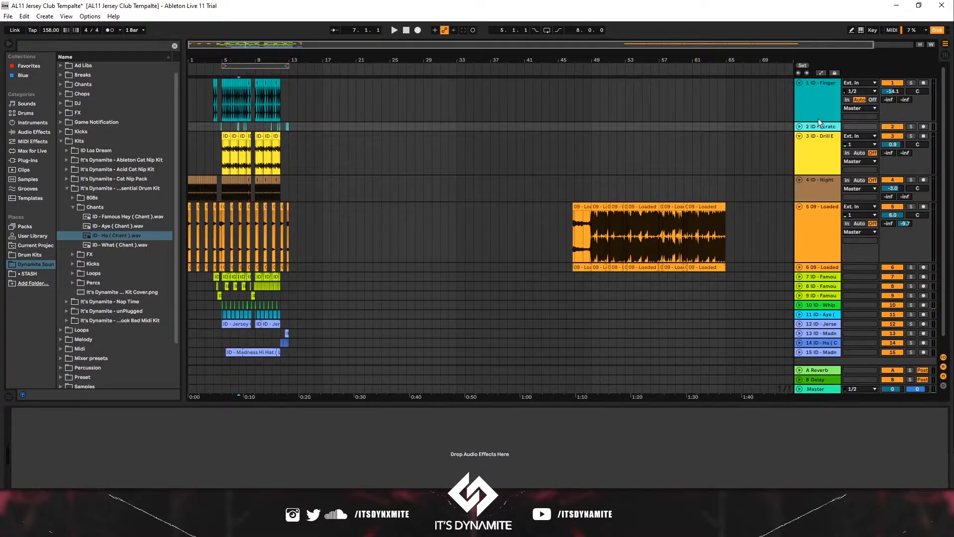
key(space)
click(911, 127)
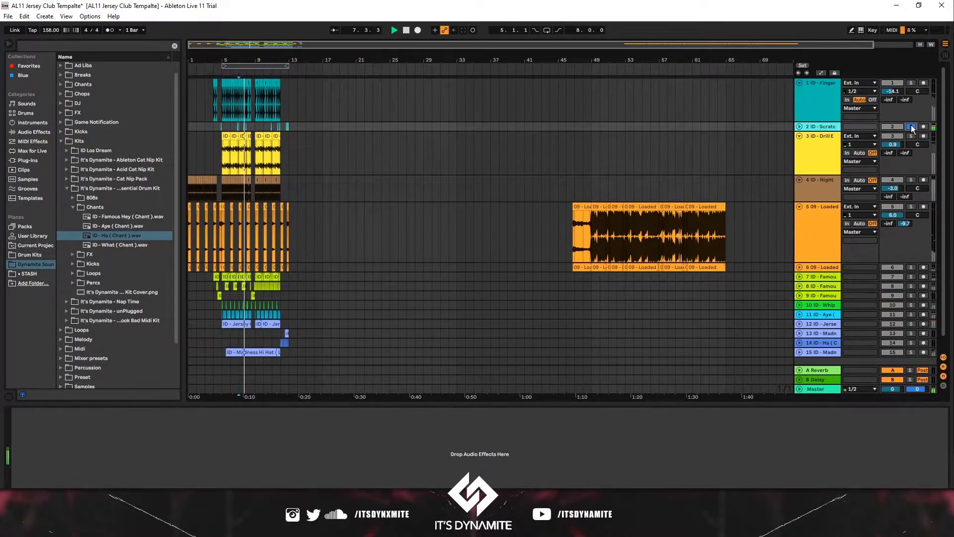
click(911, 126)
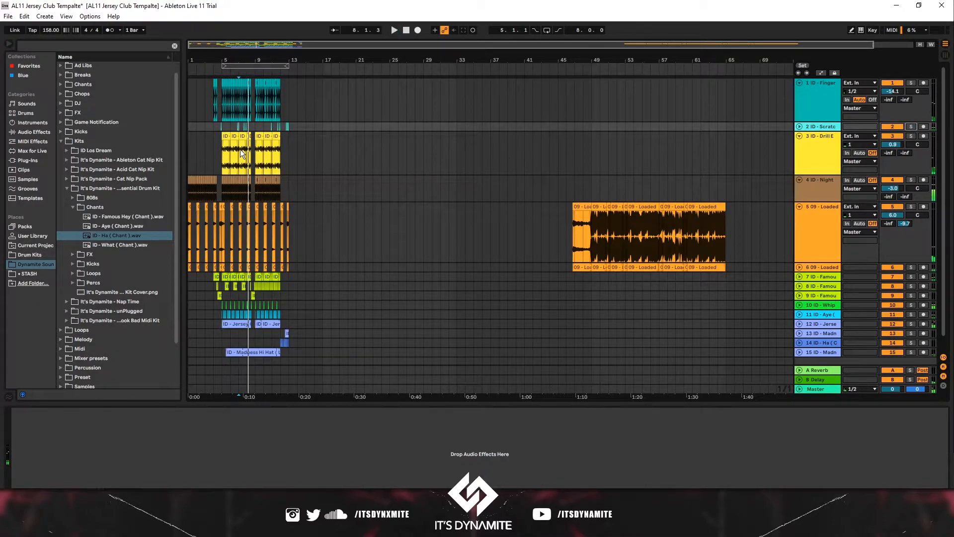
Step: Listen to the Drill Em Bongo's loop track soloed from bar 5, then turn its solo off
click(218, 151)
scroll(227, 154, up, 6)
scroll(227, 154, down, 2)
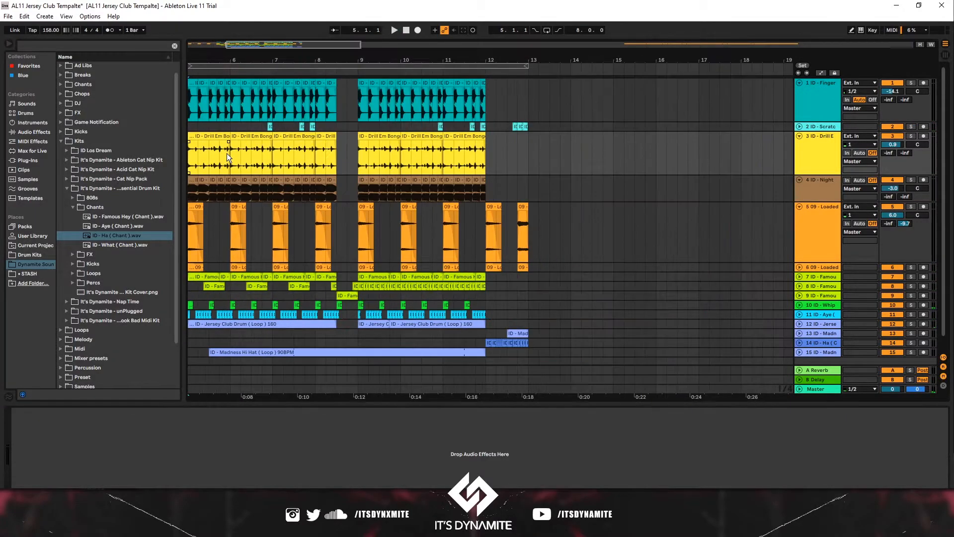
drag(227, 58, 397, 58)
click(911, 136)
key(space)
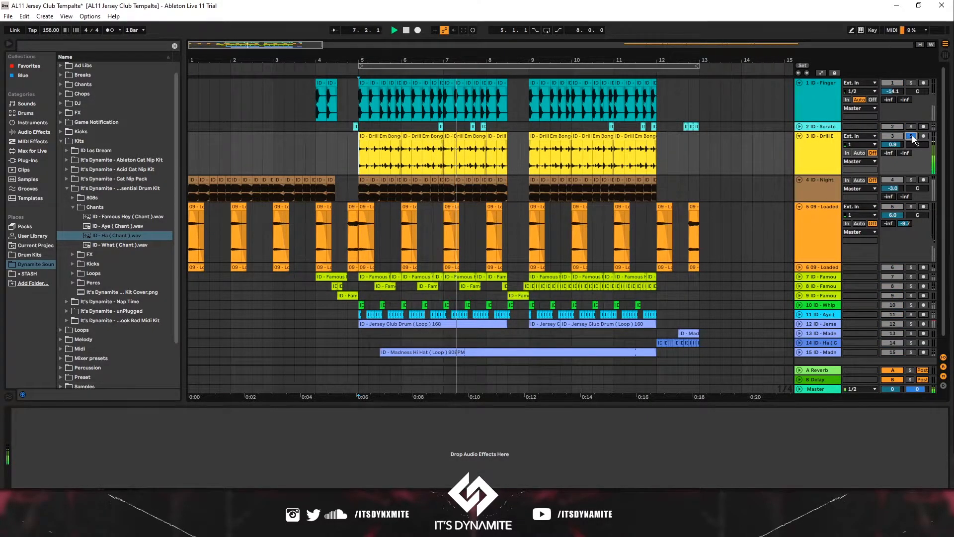
click(912, 135)
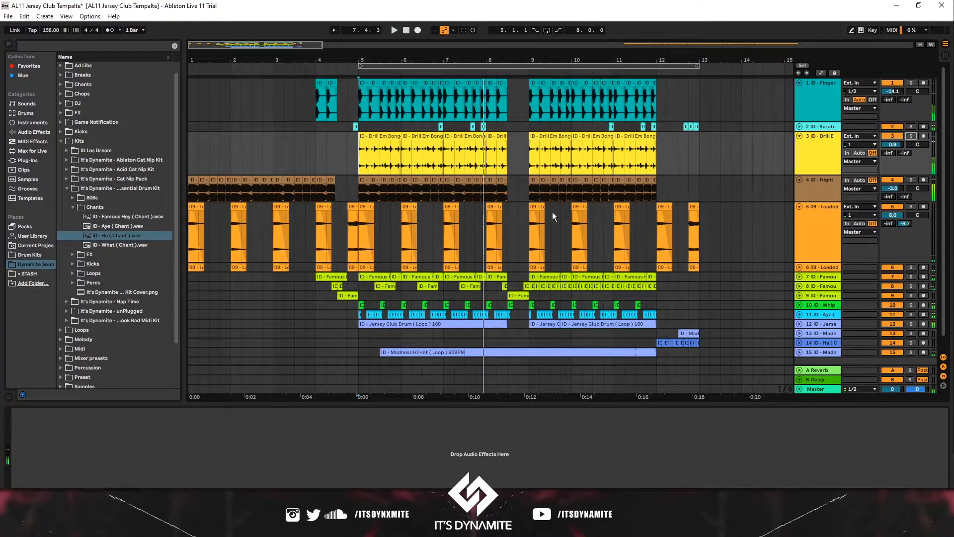
Step: Listen to the Night Club 808 track soloed from bar 5, then unsolo it and select its Fat Drum Studio device
click(360, 187)
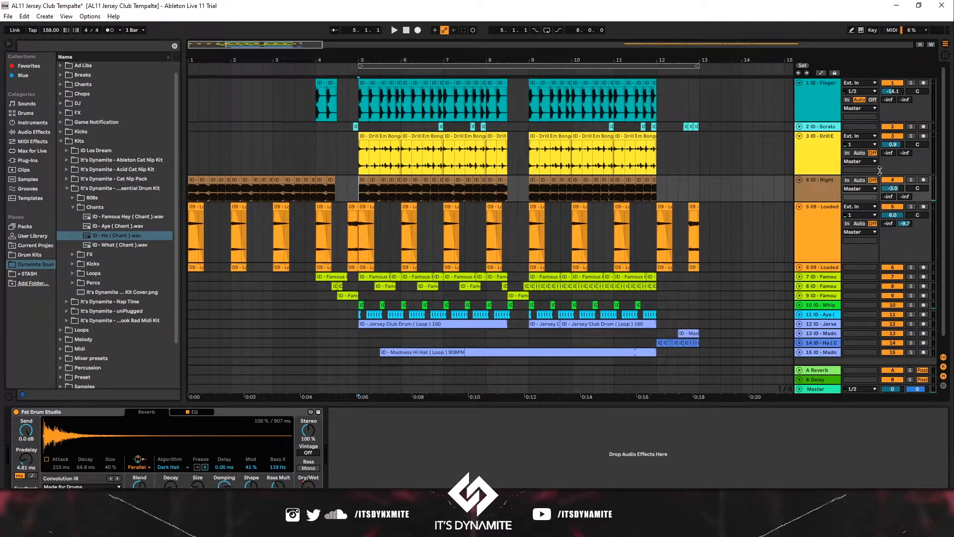
click(911, 180)
key(space)
click(911, 181)
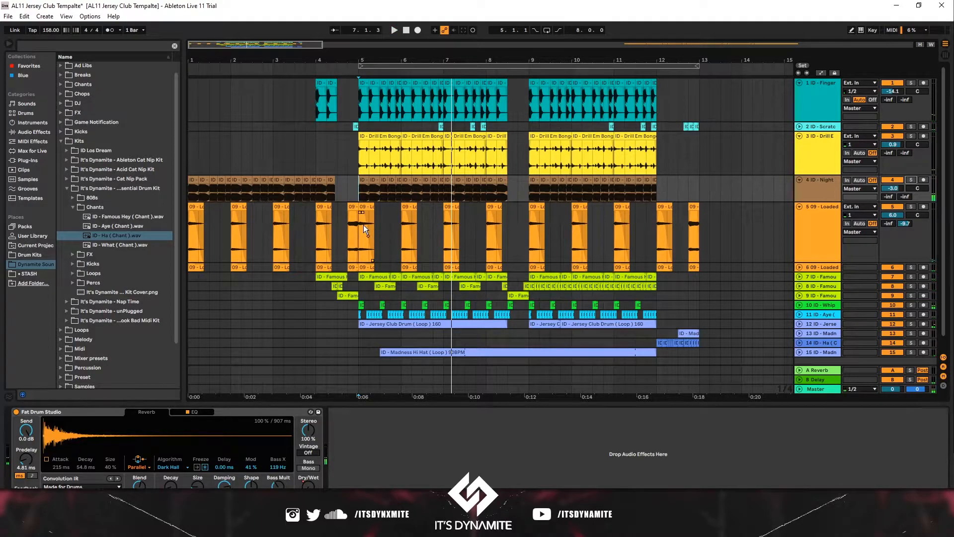
click(97, 413)
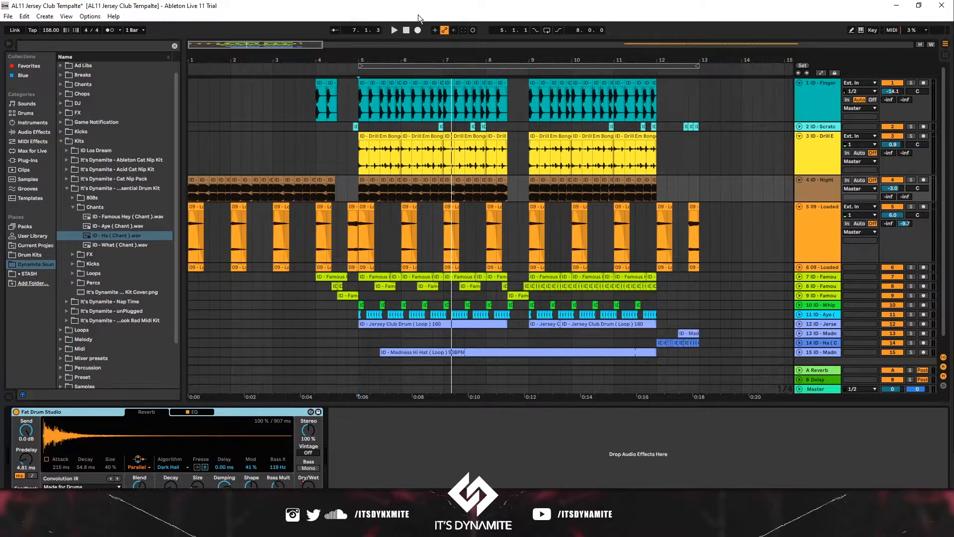
Step: Solo the Night Club 808 track again and listen to its pattern from bar 1 and from bar 9
click(405, 31)
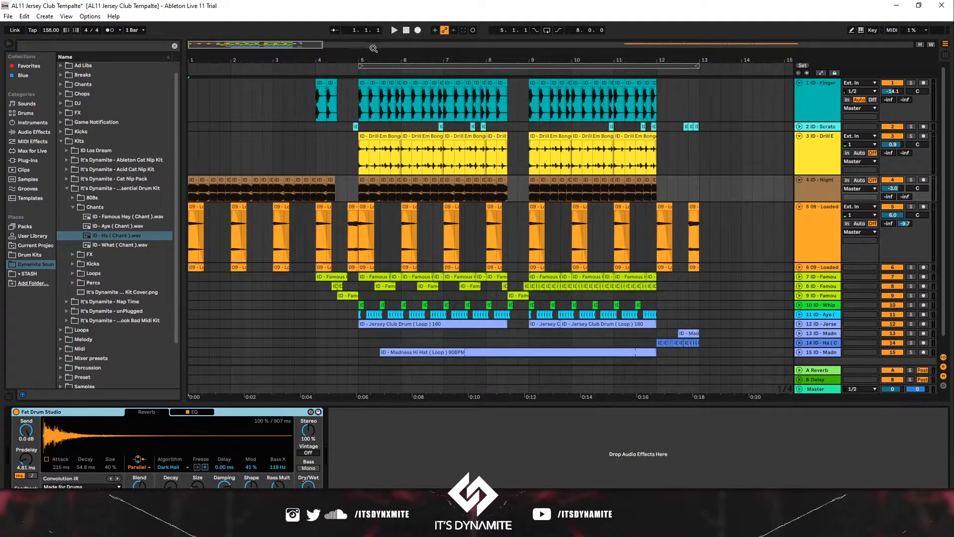
click(912, 180)
key(space)
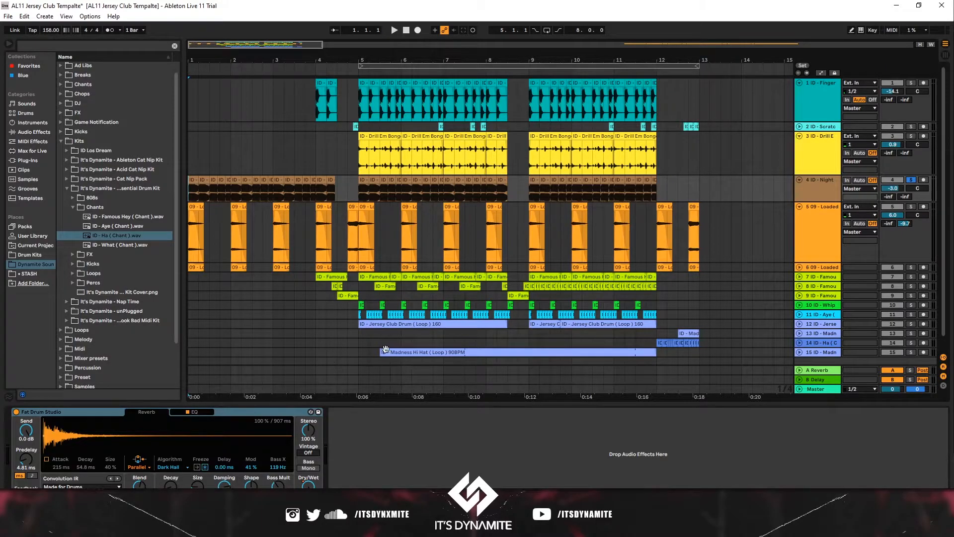
key(space)
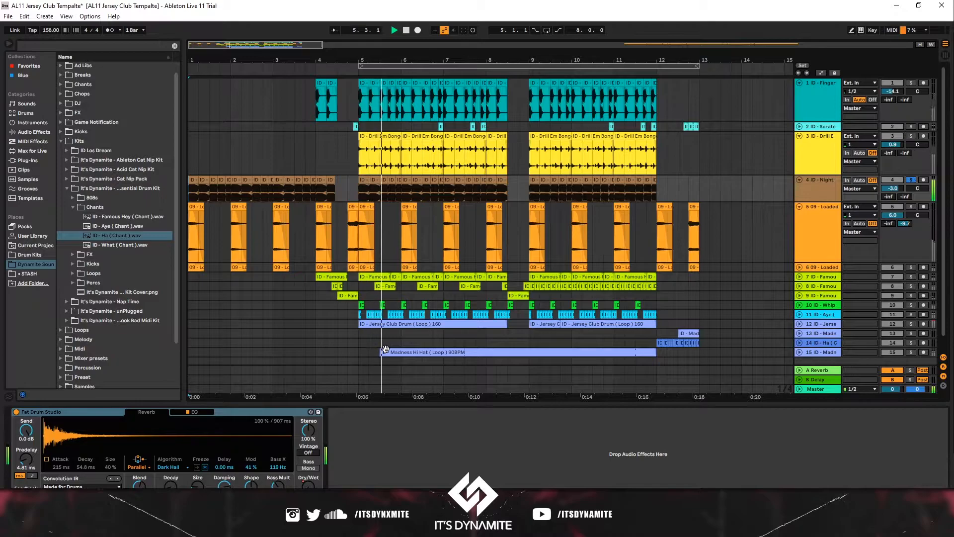
click(528, 192)
key(space)
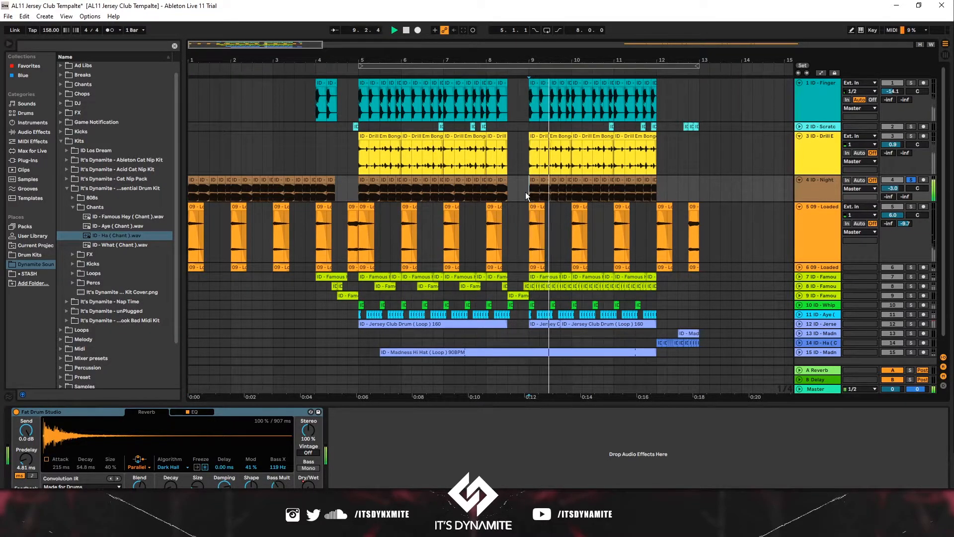
key(space)
Step: Select the 09 - Loaded chops from bar 1 through bar 12 and listen to the two Loaded tracks soloed from the start
mouse_move(190, 277)
mouse_down()
mouse_move(720, 210)
mouse_move(184, 270)
mouse_up()
click(702, 205)
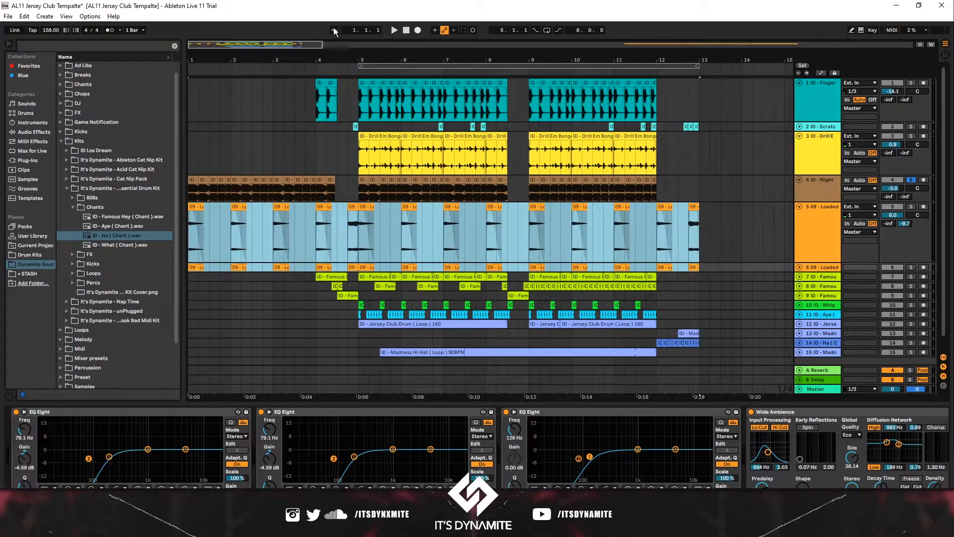
click(406, 30)
click(911, 206)
click(911, 268)
key(space)
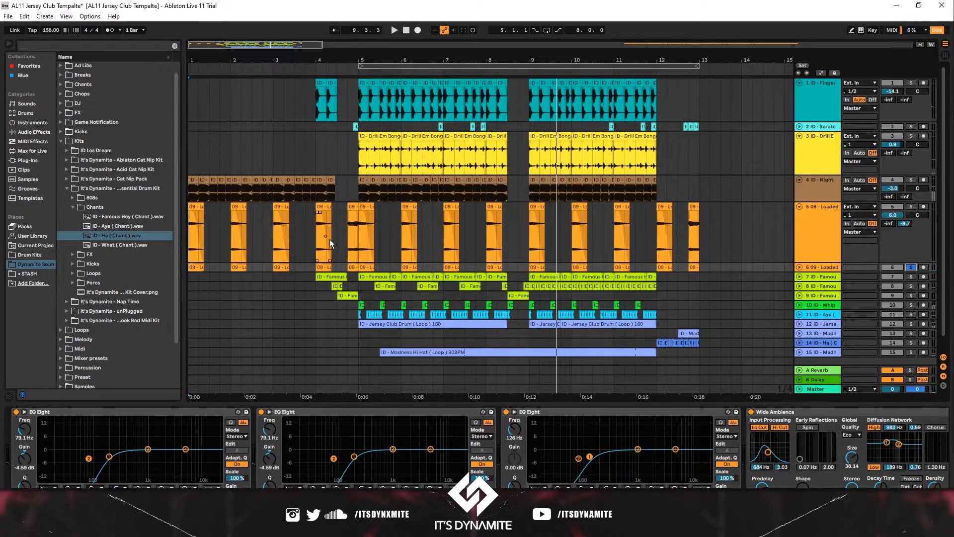
Step: Listen to the Famous Hey chant on track 7 soloed from bar 4
right_click(271, 267)
click(239, 288)
click(288, 287)
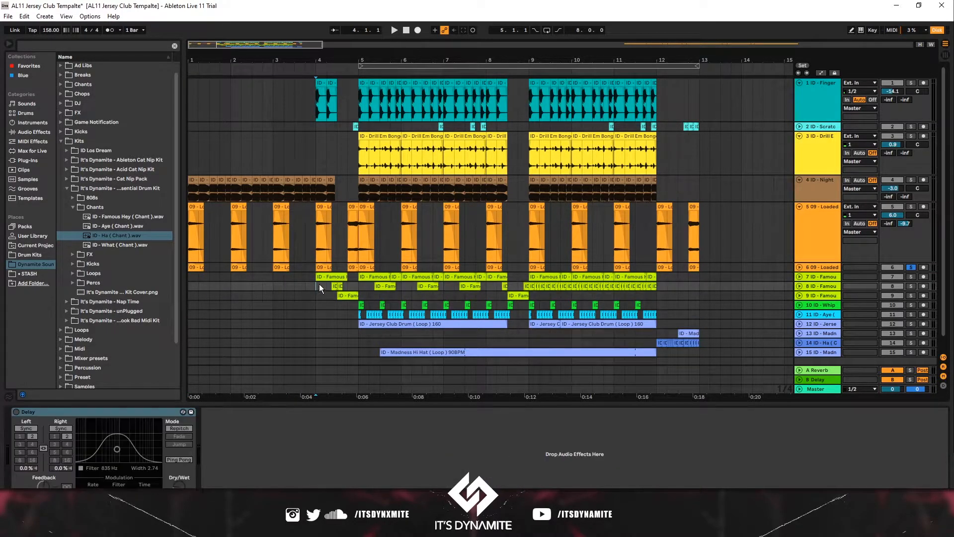
key(space)
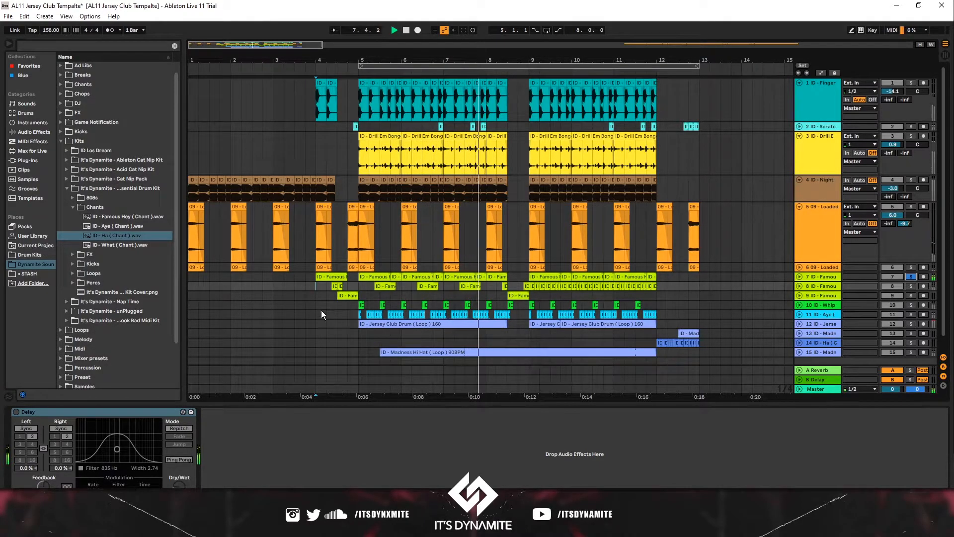
key(space)
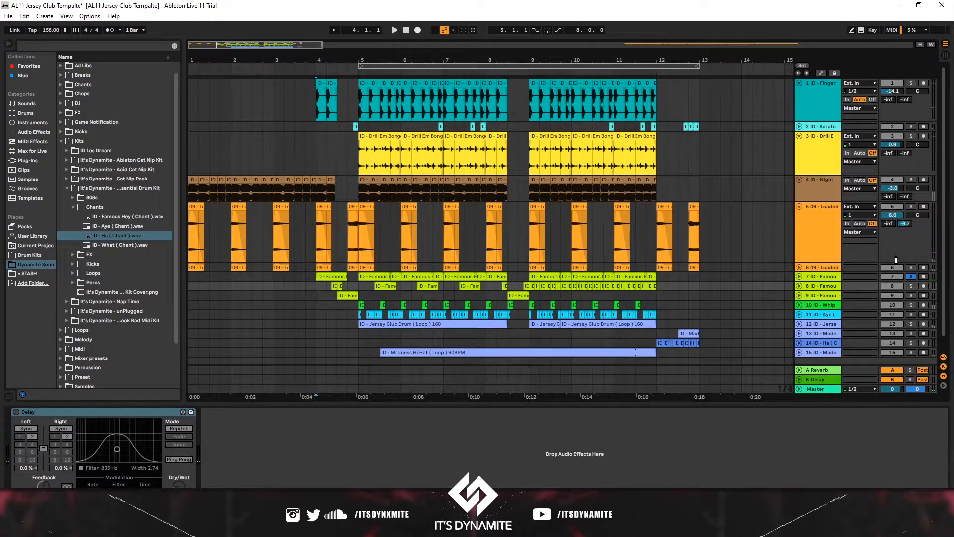
Step: Solo track 8 and listen from bar 4, then enlarge its lane and examine the chopped clips around bar 11
click(910, 286)
key(space)
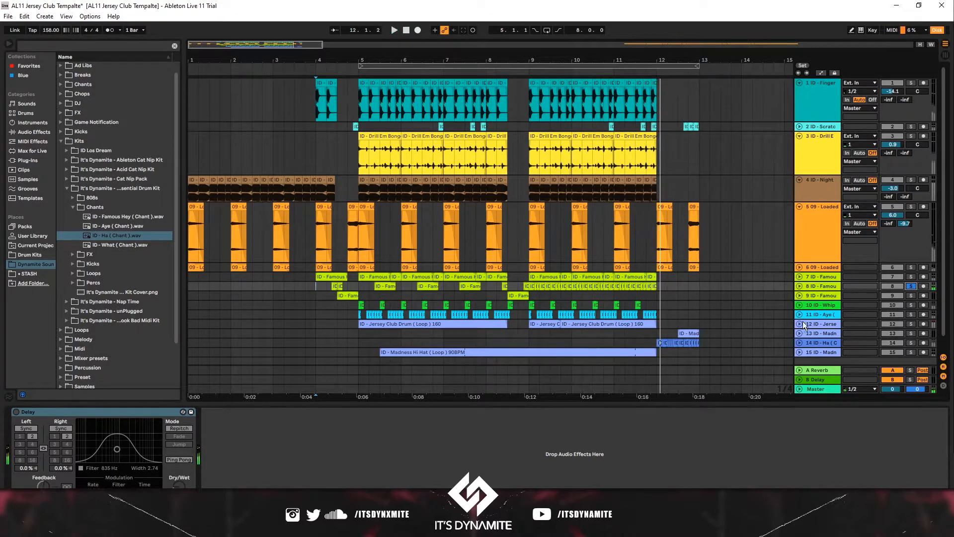
ctrl+scroll(661, 287, up, 5)
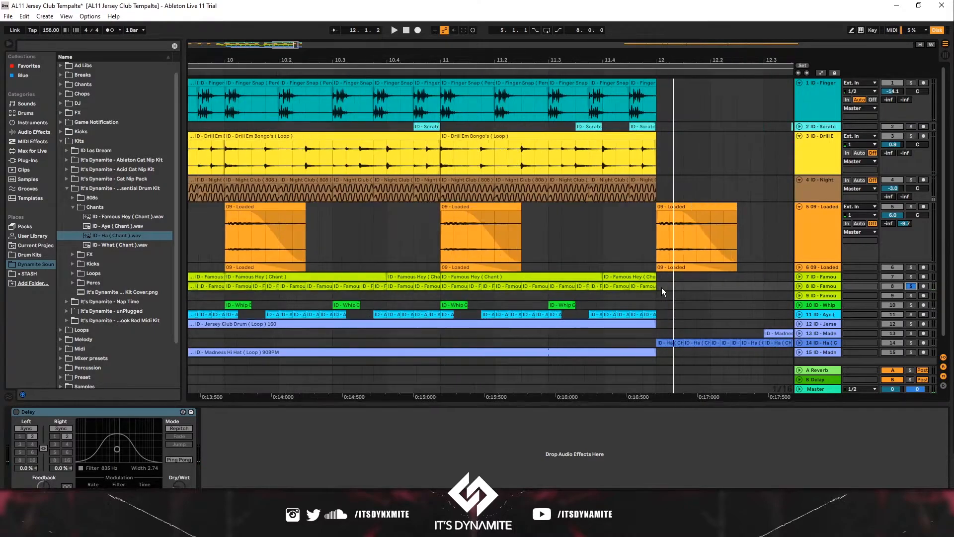
alt+scroll(661, 287, up, 5)
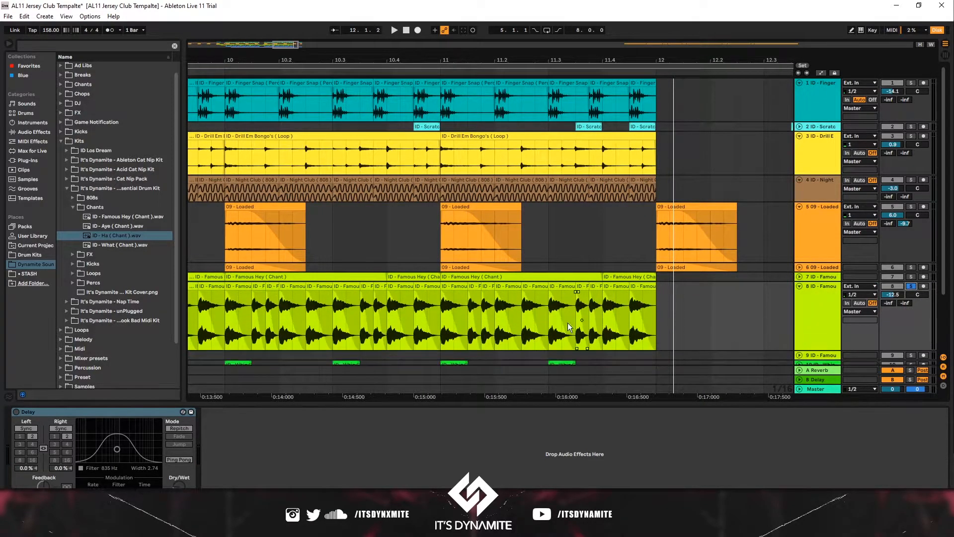
click(451, 288)
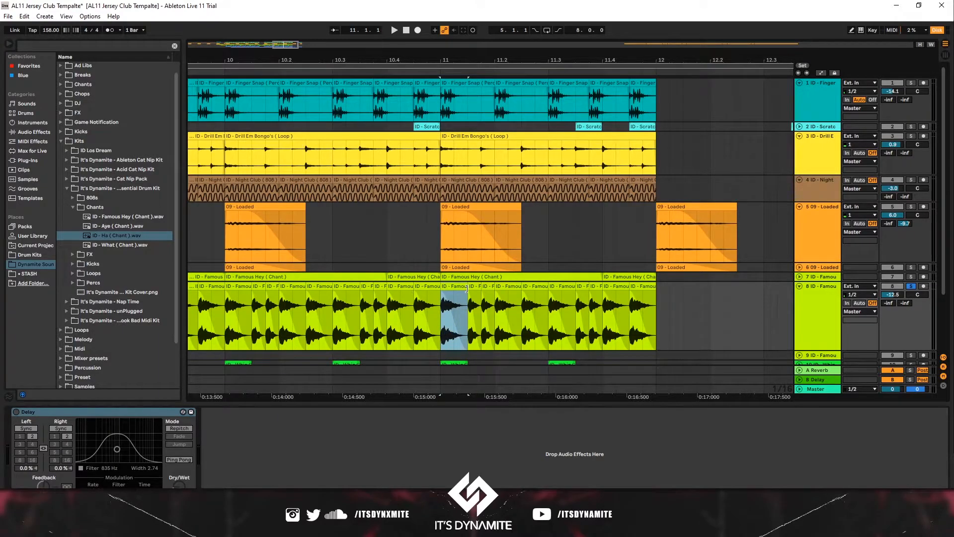
ctrl+scroll(466, 289, down, 7)
Step: Unsolo track 8 and listen to track 9 soloed from just before its first clip in bar 4
click(236, 355)
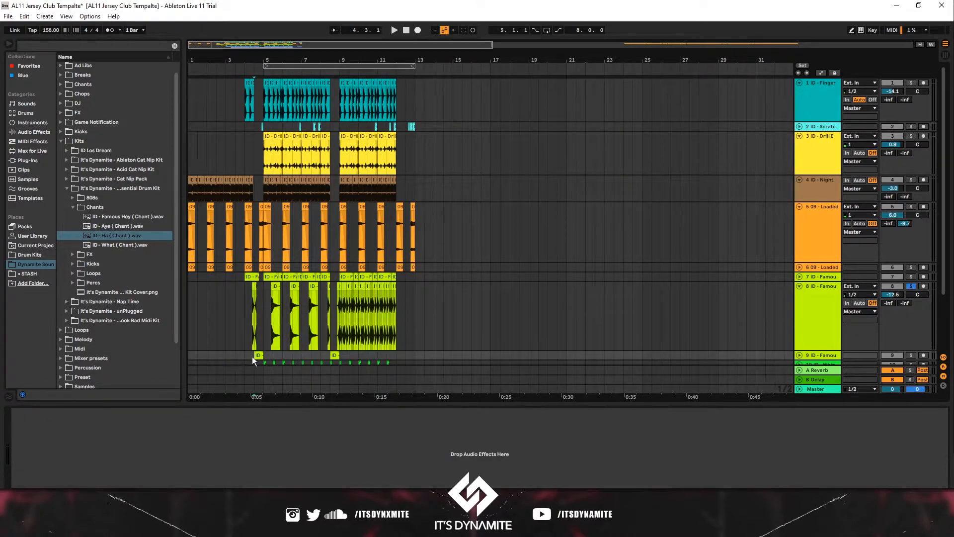
click(910, 287)
click(911, 356)
key(space)
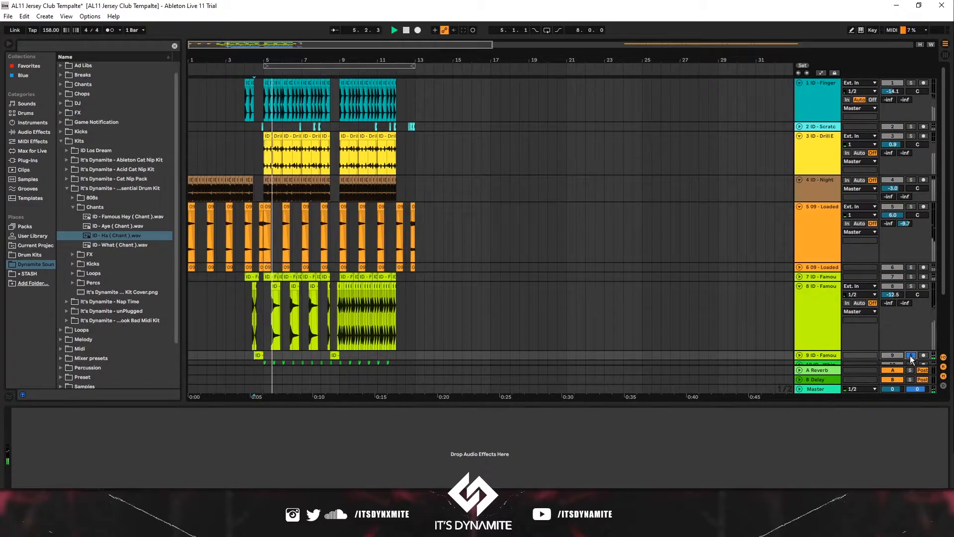
Step: Unsolo track 9 and listen to the Whip Crack track soloed from bar 5, then turn its solo off
scroll(913, 296, down, 3)
click(912, 296)
click(263, 305)
key(space)
click(912, 304)
key(space)
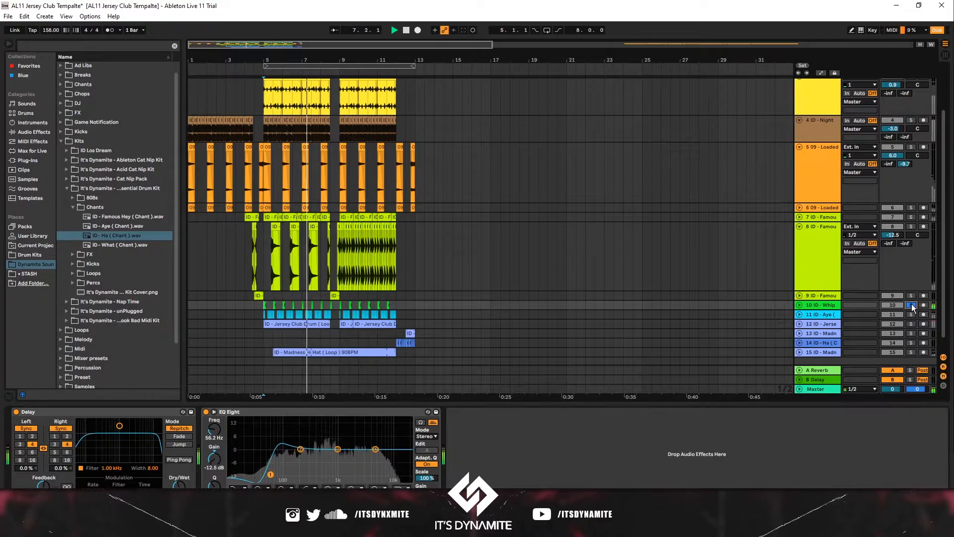
click(911, 304)
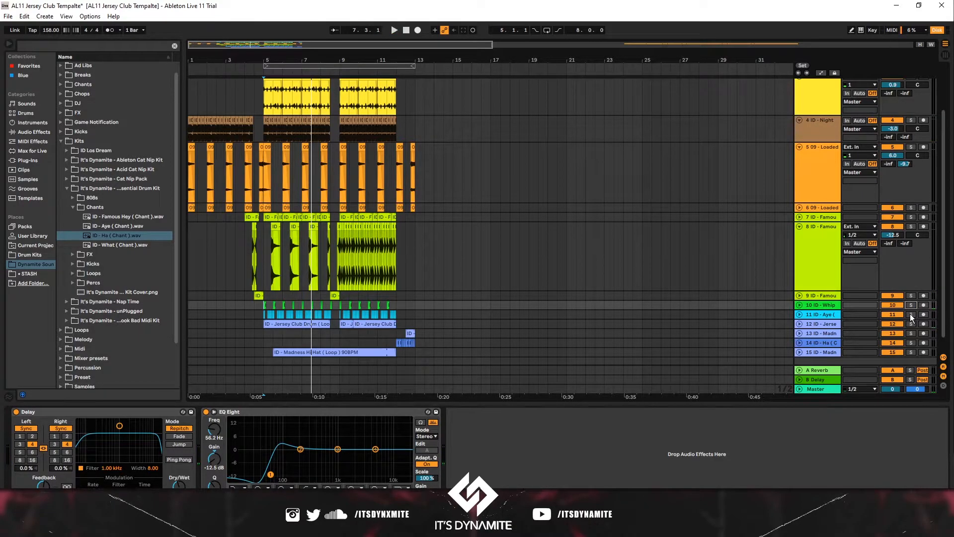
Step: Listen to the Aye chant track soloed from bar 5, select the track and show the clip details
click(911, 314)
key(space)
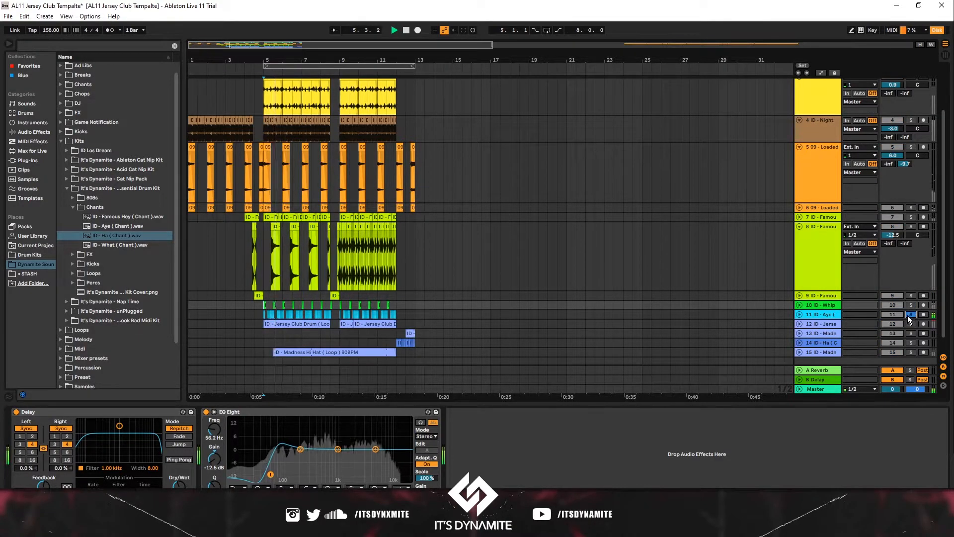
click(834, 317)
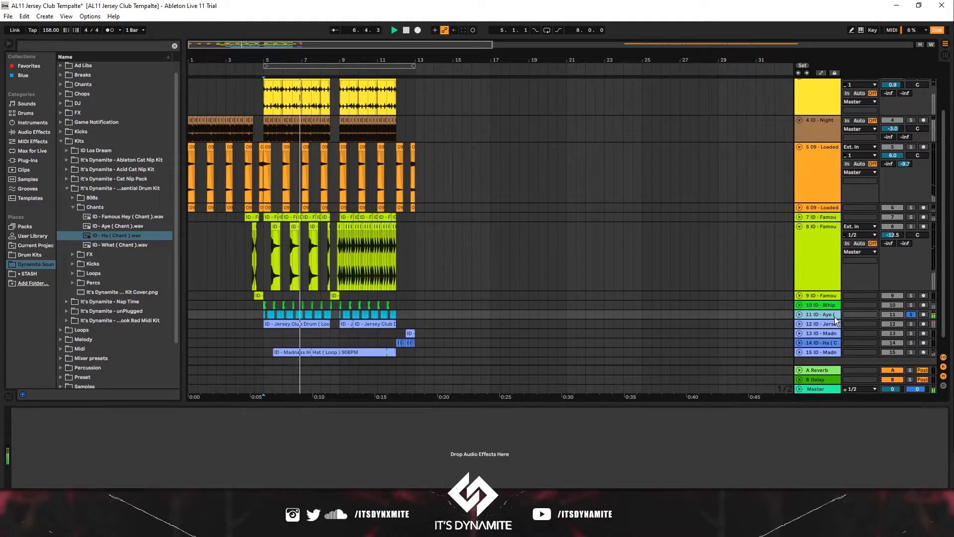
click(875, 511)
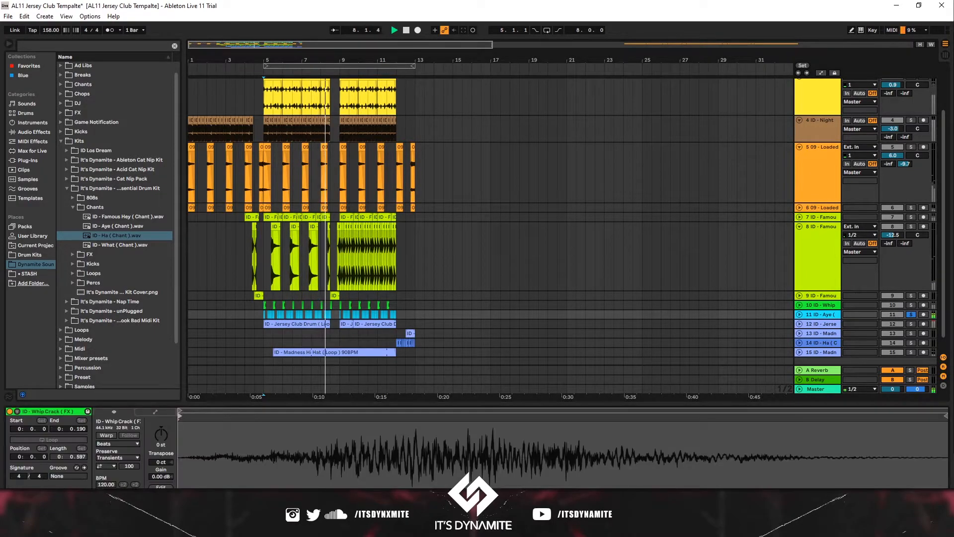
Step: Listen to the Aye chant track soloed from bar 5 again and show the details of one of its clips
key(space)
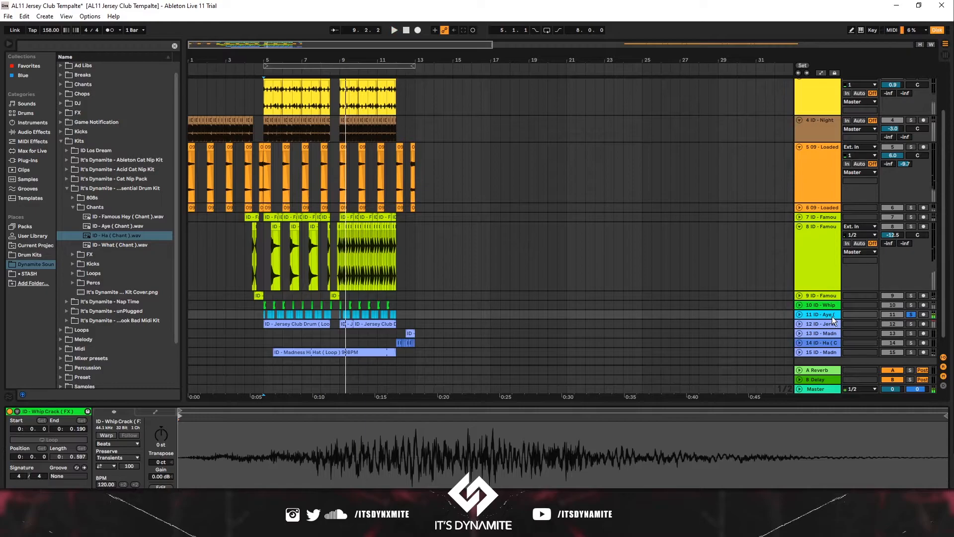
key(space)
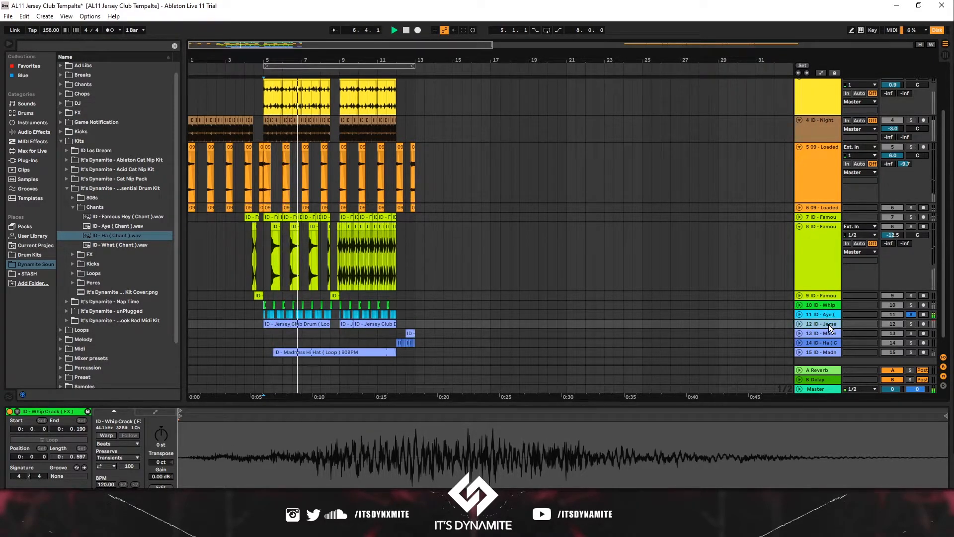
click(366, 315)
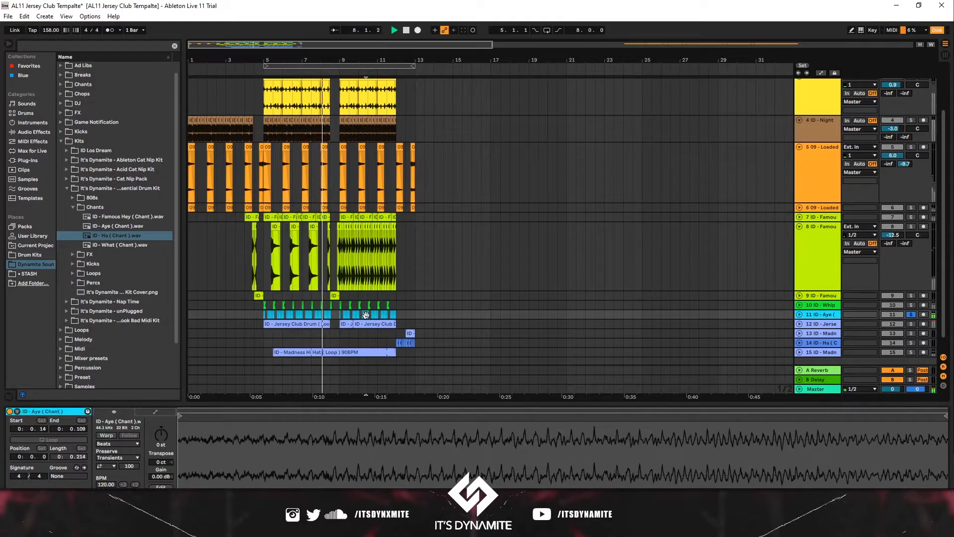
click(270, 333)
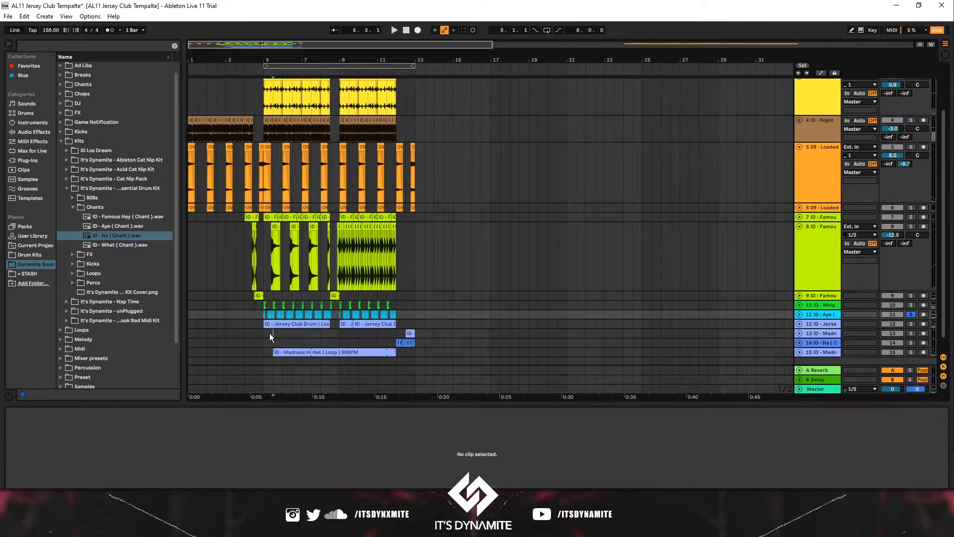
Step: Solo track 12 with the Jersey Club Drum loop, listen from bar 5, then turn its solo off
click(912, 325)
click(835, 323)
key(space)
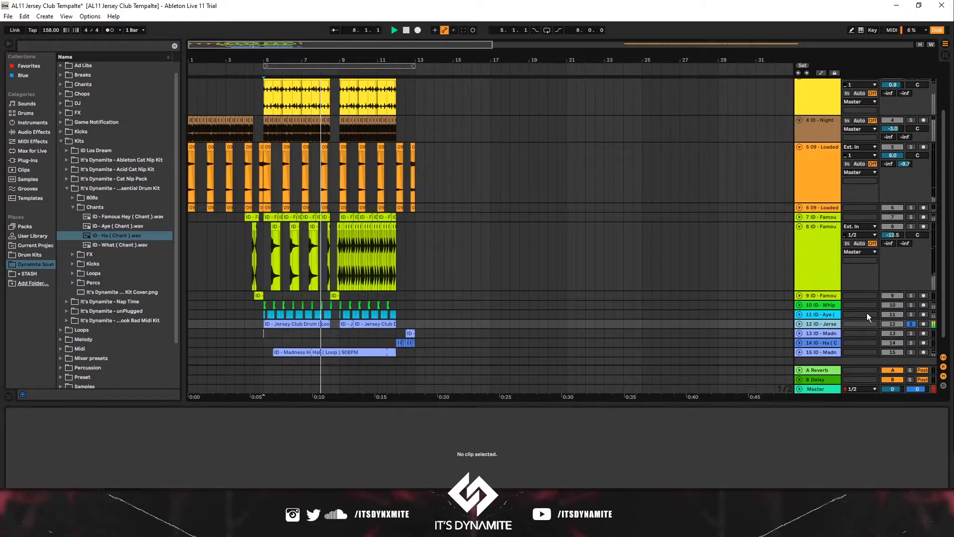
click(912, 324)
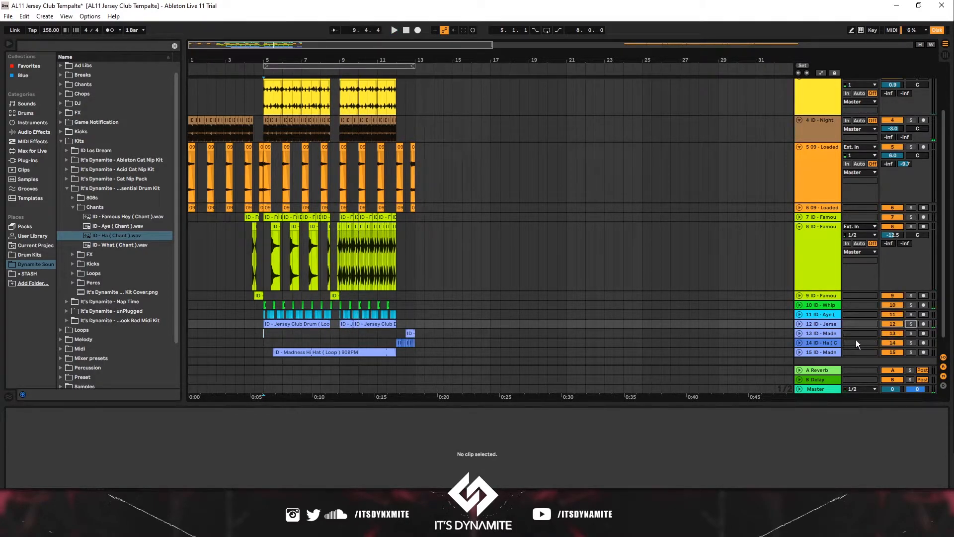
Step: Show the details of the short Madness Hi Hat clip on track 13 and listen to the track soloed from bar 12
click(831, 331)
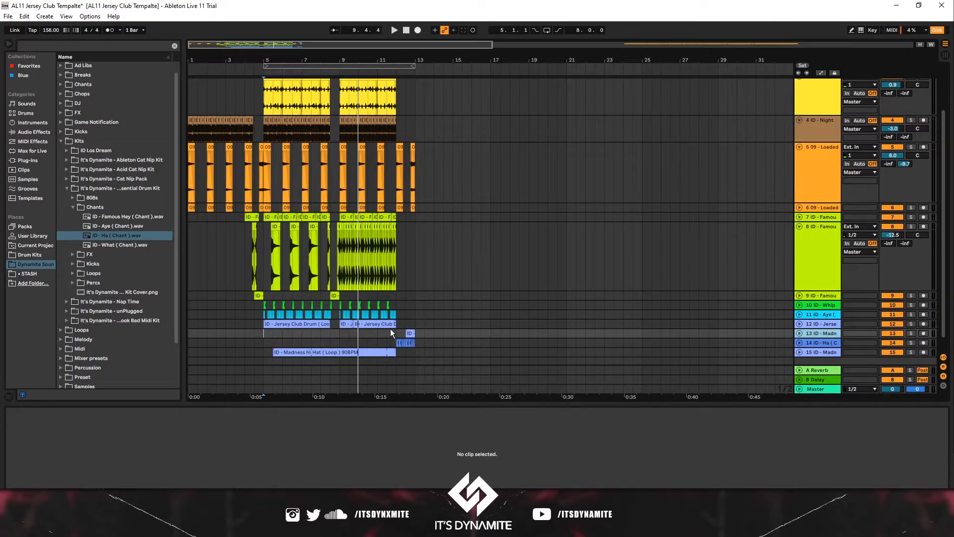
click(402, 332)
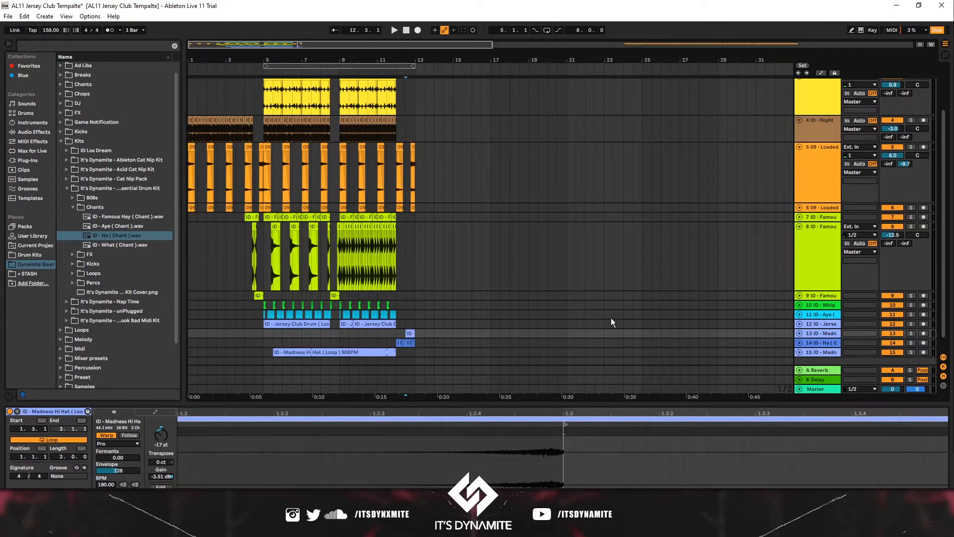
click(908, 332)
key(space)
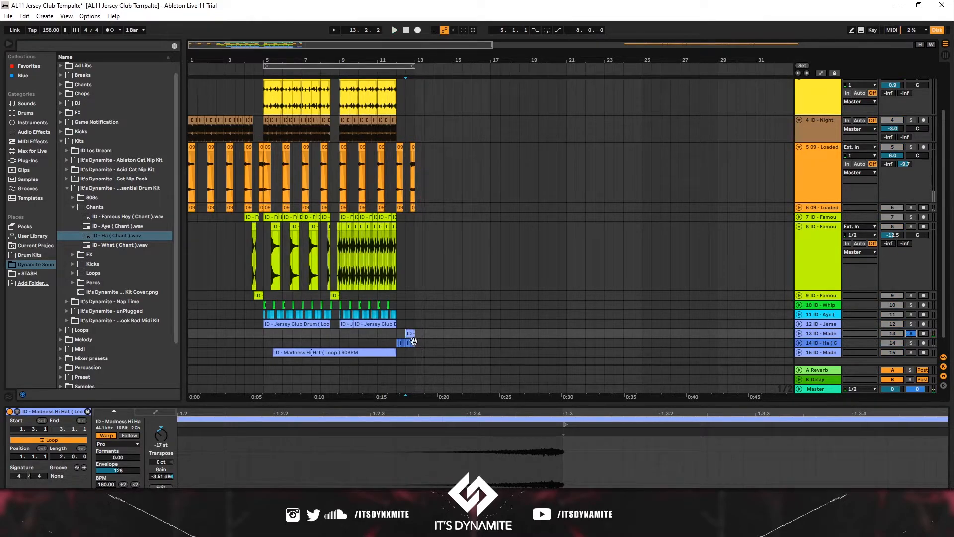
click(394, 332)
key(space)
Step: Solo the Ha chant track and listen to its clips from bar 12
click(910, 342)
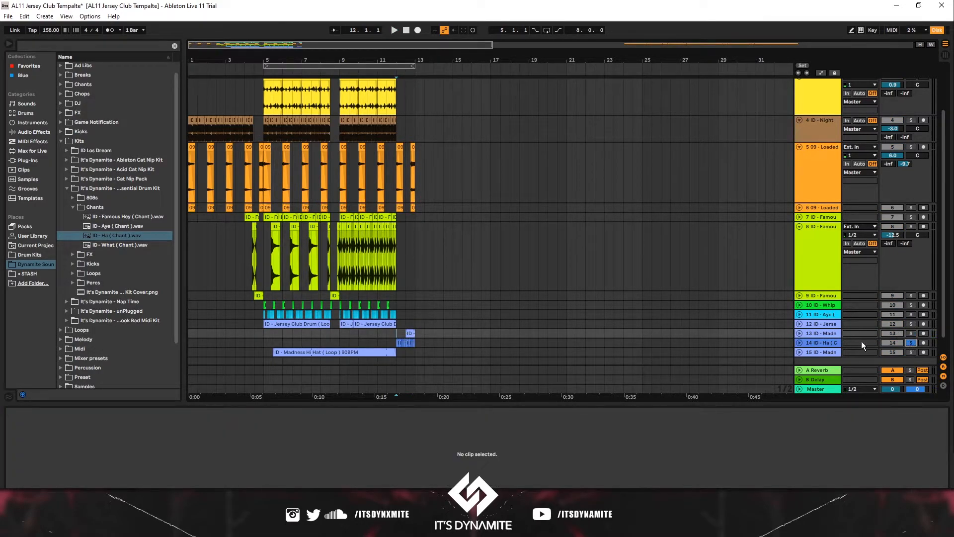
click(392, 344)
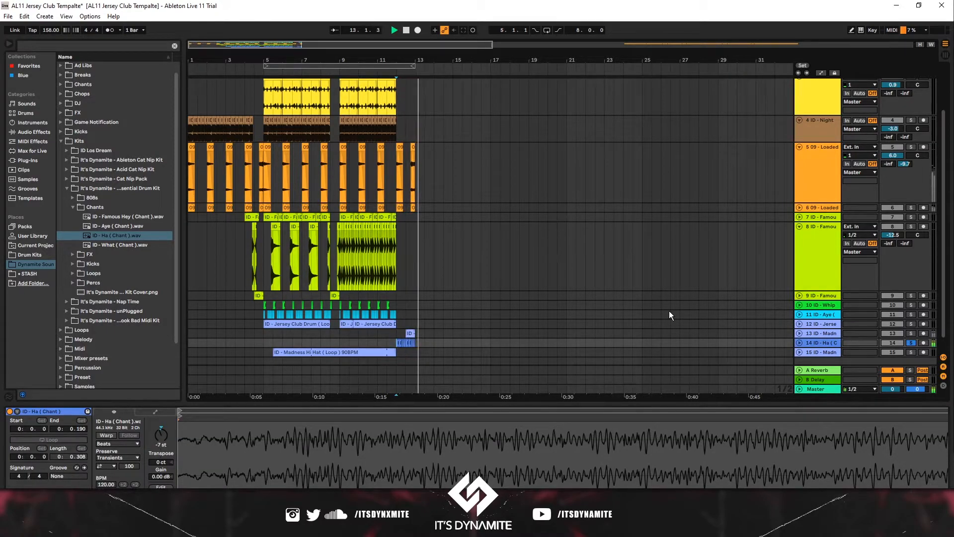
key(space)
Step: Solo the Madness Hi Hat loop on track 15, show its effect devices and listen from bar 5
click(264, 354)
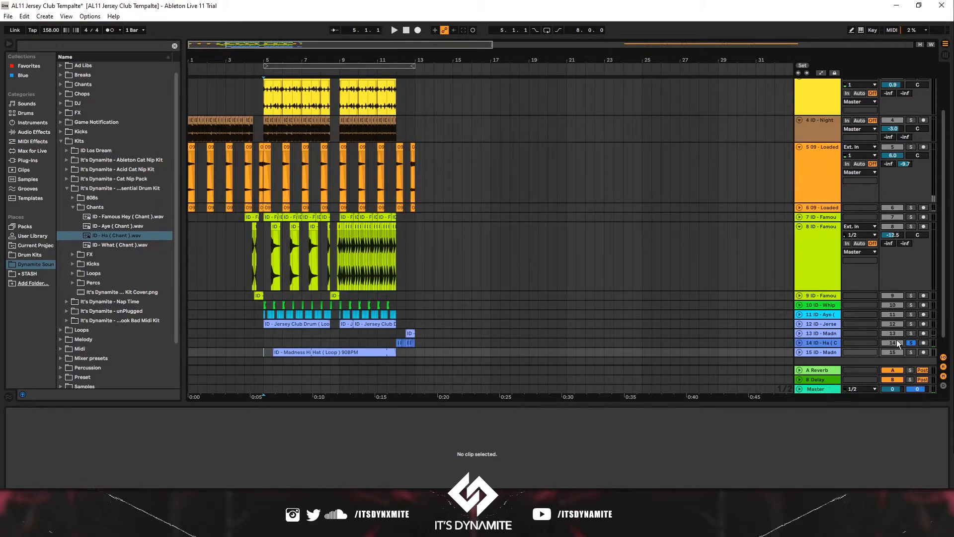
click(912, 351)
key(shift+Tab)
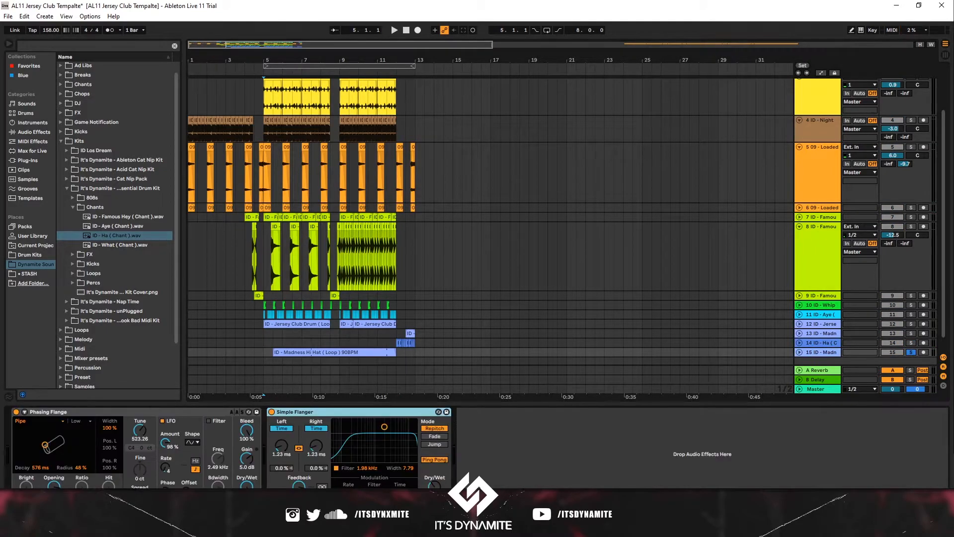
key(space)
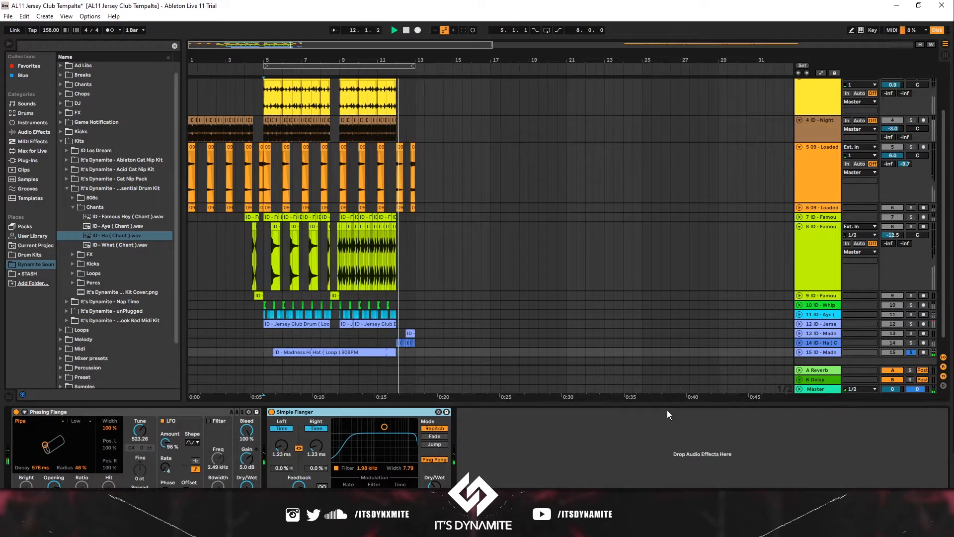
key(space)
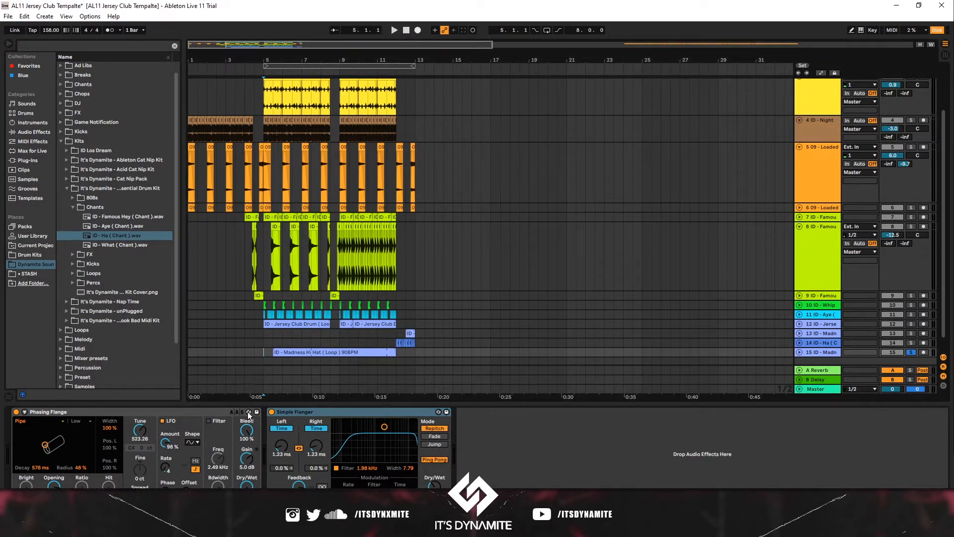
Step: Unsolo track 15 and listen to the full mix from bar 1 while looking over all tracks
click(256, 343)
scroll(381, 115, up, 2)
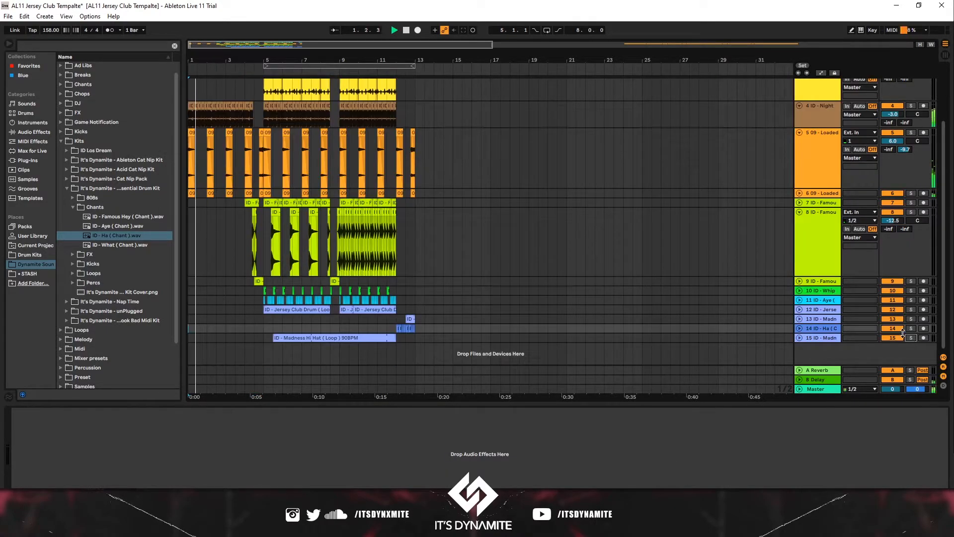
scroll(726, 255, up, 2)
scroll(675, 237, up, 4)
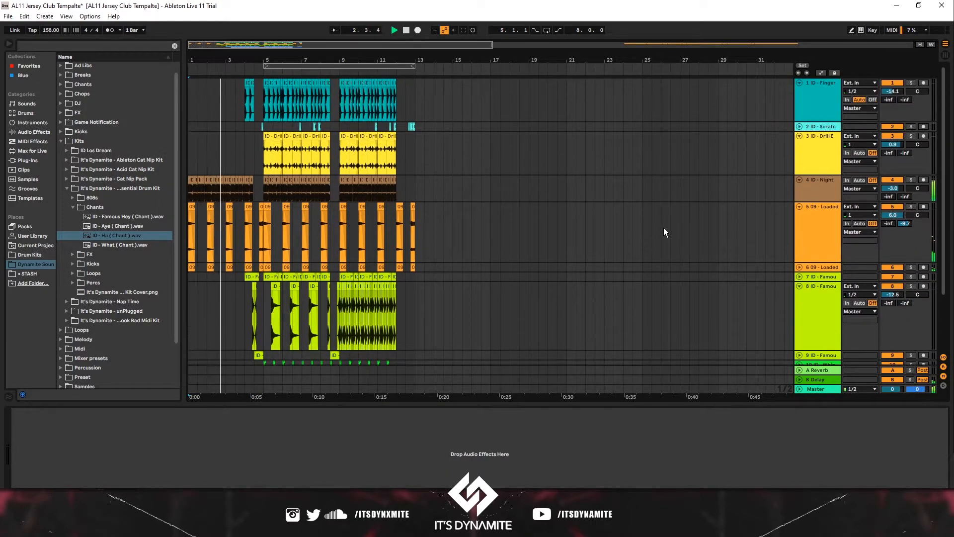
scroll(636, 233, down, 4)
scroll(610, 234, down, 2)
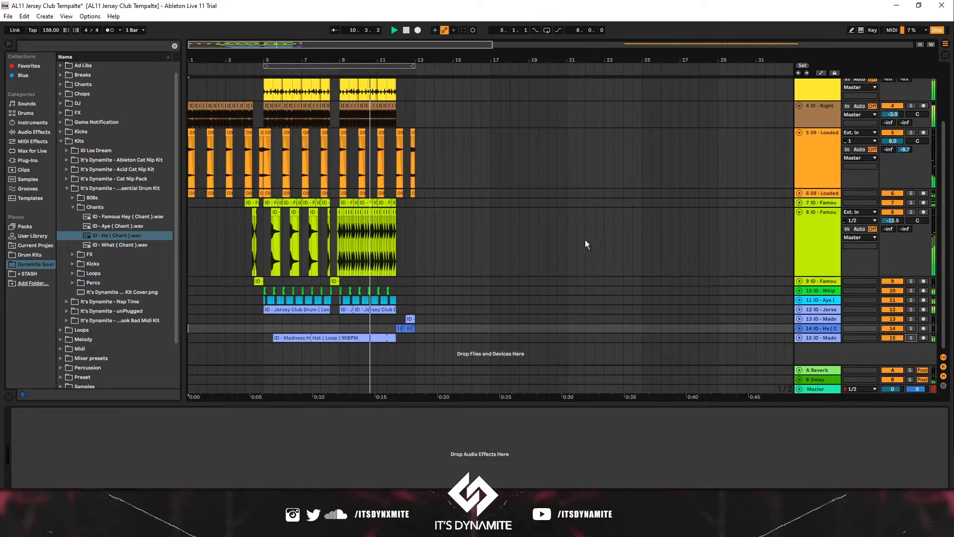
mouse_move(274, 60)
mouse_down()
mouse_move(274, 93)
mouse_move(326, 82)
mouse_move(279, 62)
mouse_up()
key(space)
Step: Select all tracks from bar 5 to bar 13 and duplicate the section four times, extending the arrangement to bar 45
scroll(289, 164, up, 4)
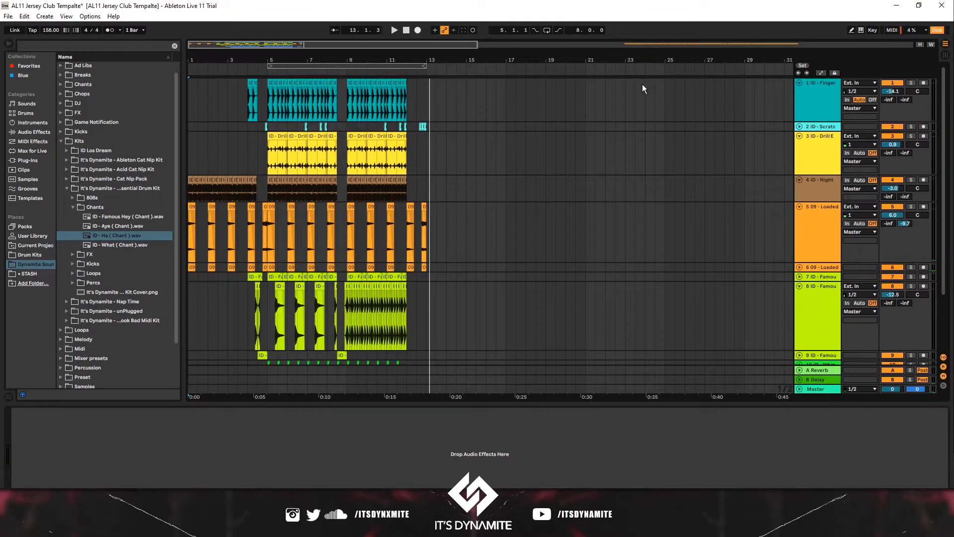
drag(541, 59, 541, 37)
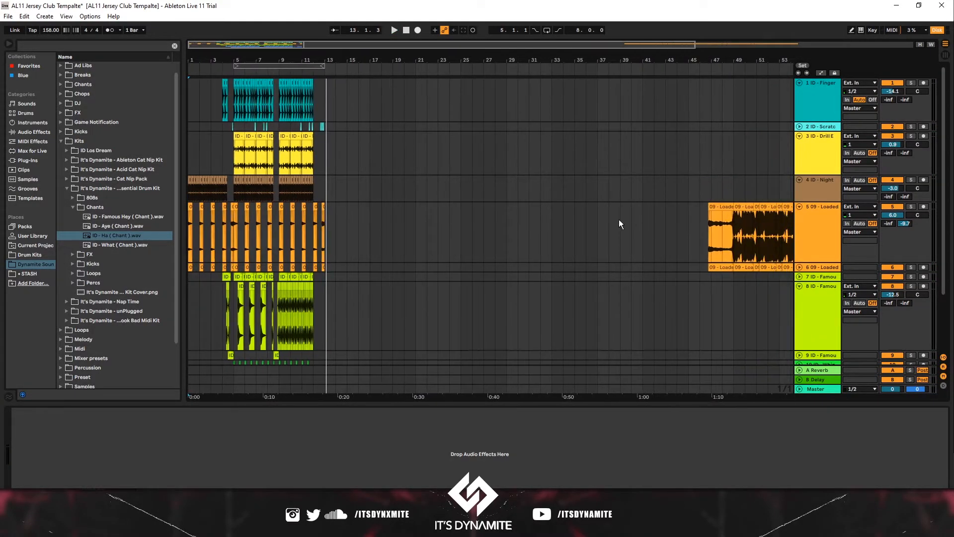
click(226, 144)
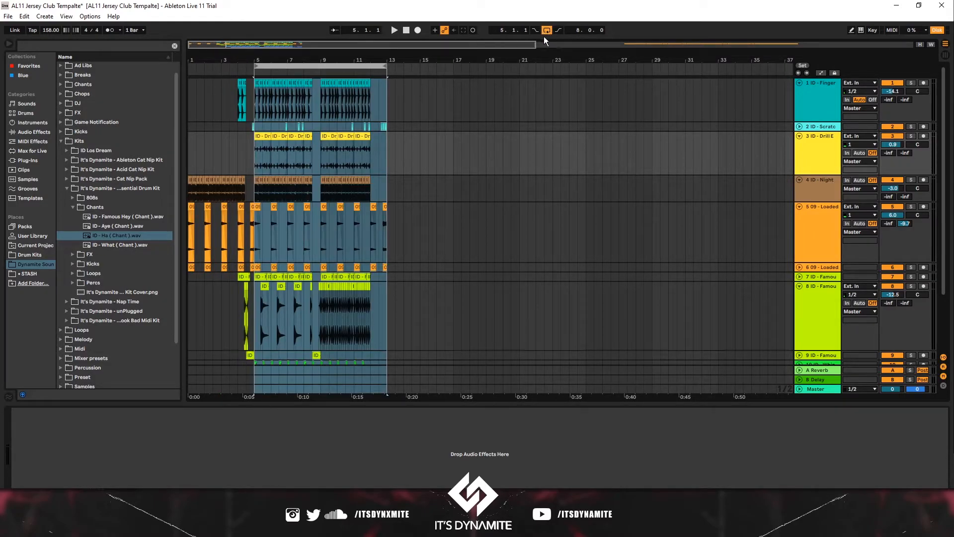
key(ctrl+d)
key(ctrl+d)
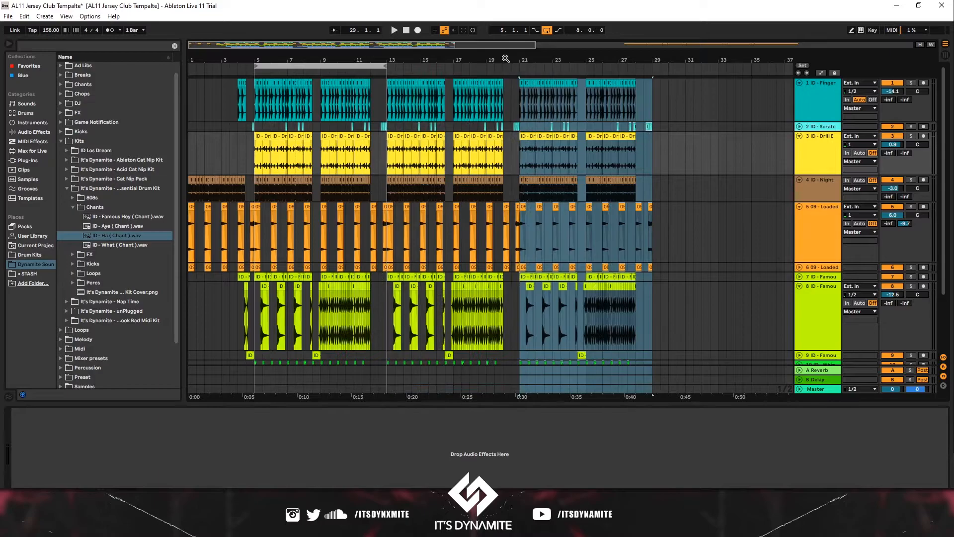
key(ctrl+d)
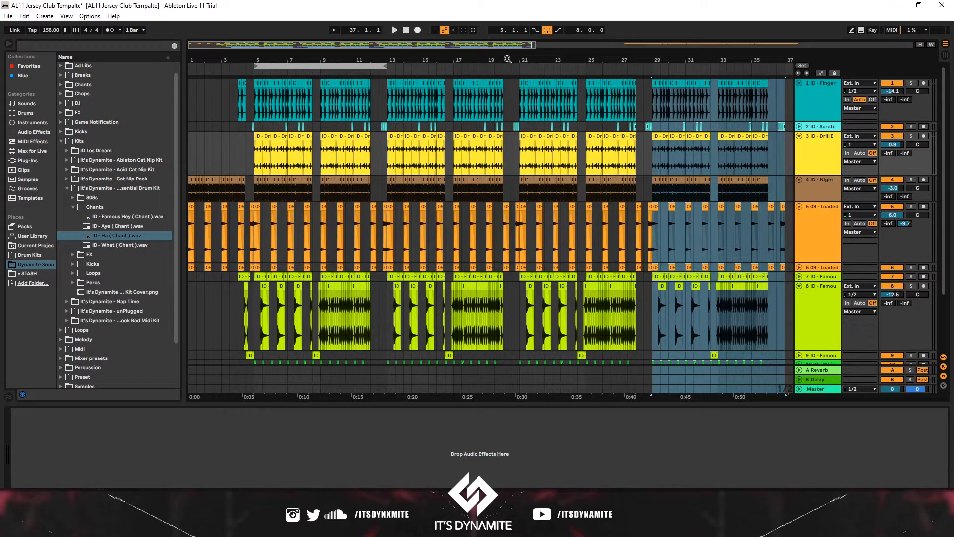
key(ctrl+d)
scroll(419, 103, left, 10)
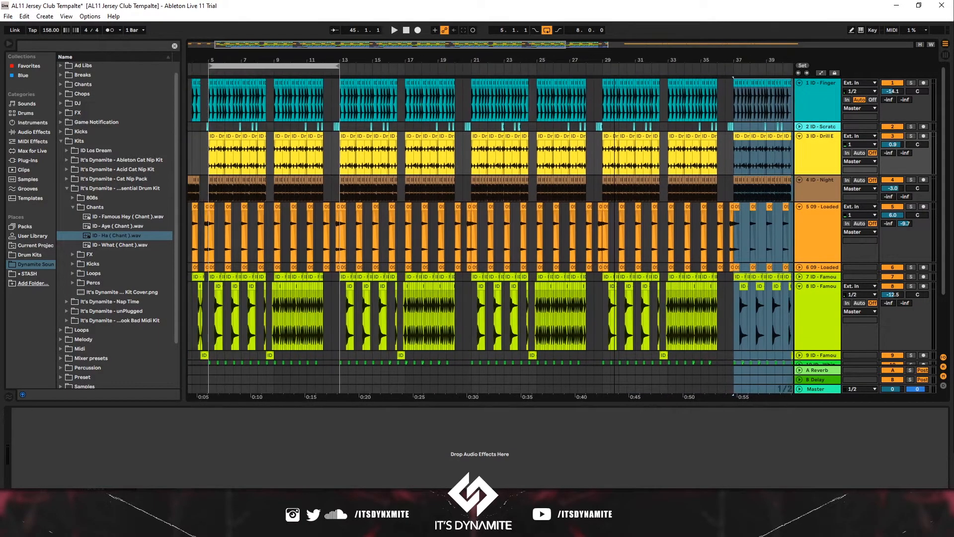
Step: Turn off the arrangement loop, play the end of the first section and select the Jersey Club Drum loop clip at bar 13
click(341, 104)
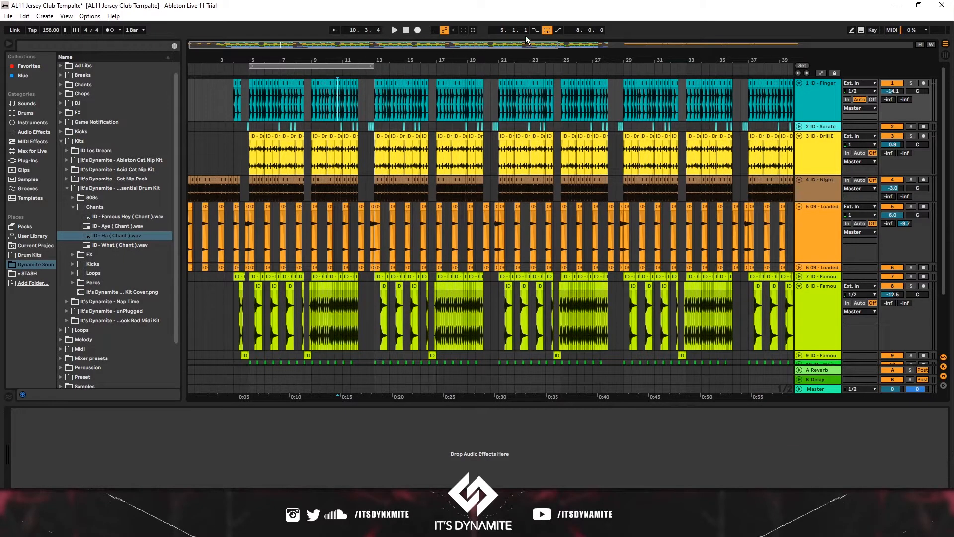
click(547, 30)
key(space)
drag(381, 60, 382, 119)
scroll(381, 120, down, 2)
scroll(381, 122, down, 2)
key(space)
key(space)
click(376, 311)
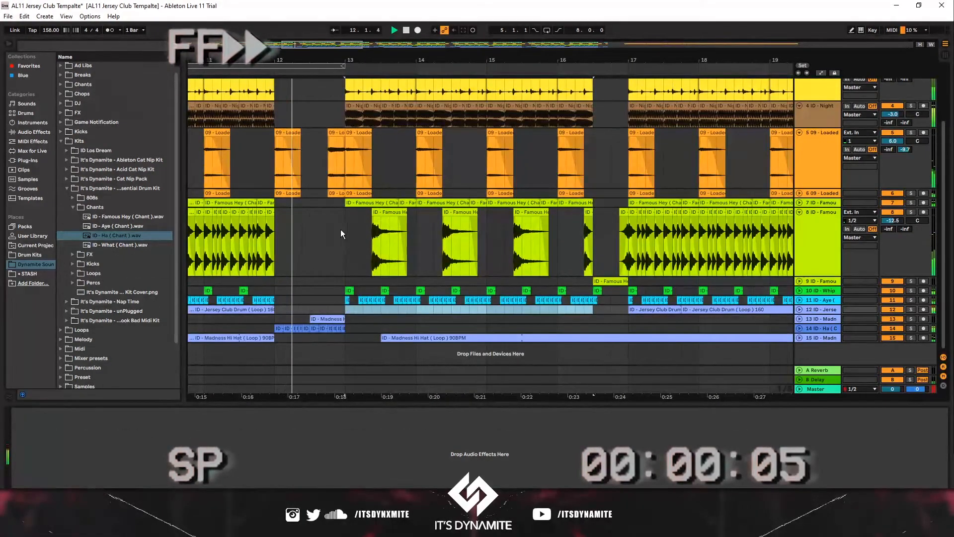
Step: Listen to the transition into bar 13 repeatedly, starting from different points in bar 12
scroll(368, 246, up, 2)
click(319, 274)
key(space)
key(space)
key(space)
scroll(300, 171, up, 1)
click(276, 184)
key(space)
key(space)
Step: Delete the clips on tracks 7 and 8 from bar 13 to about bar 16 and listen to the passage
drag(330, 277, 599, 341)
key(Delete)
scroll(411, 277, down, 3)
click(301, 281)
key(space)
key(space)
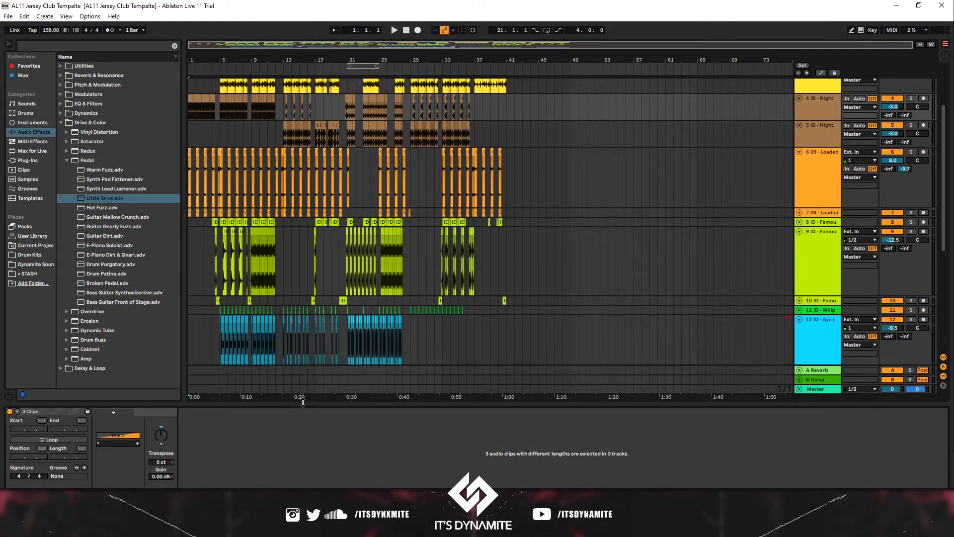
Step: Collapse the clip details area, return the playback position to bar 1 and look over the tracks of the extended arrangement
drag(303, 403, 303, 472)
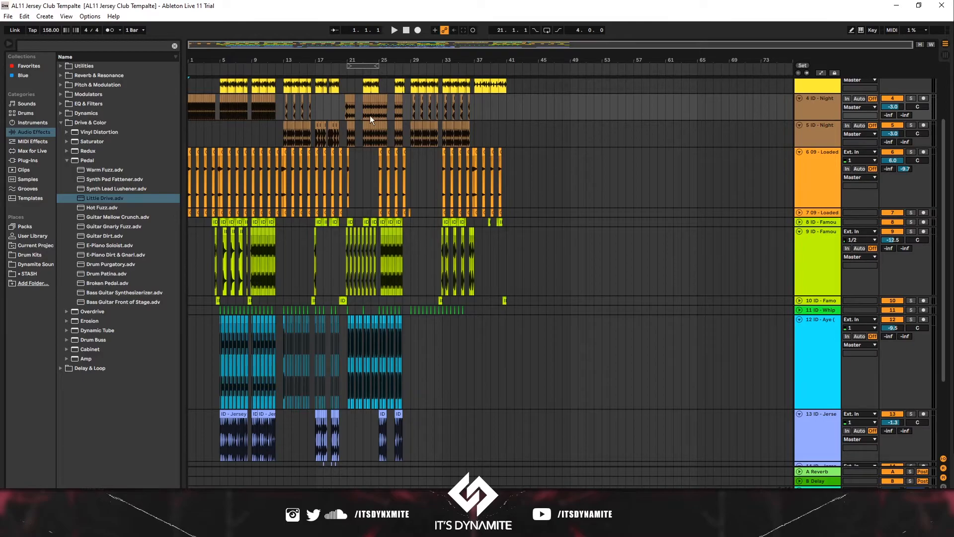
scroll(303, 195, down, 3)
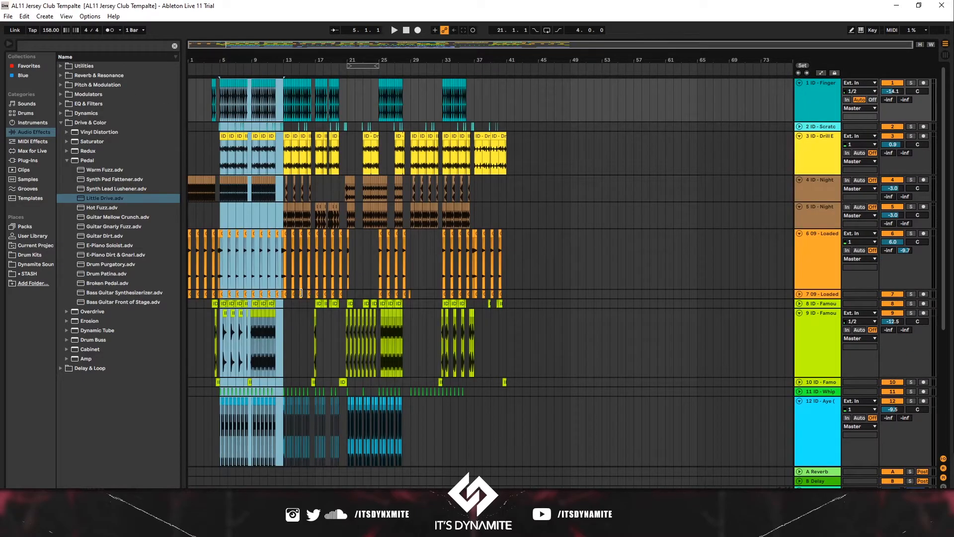
click(405, 30)
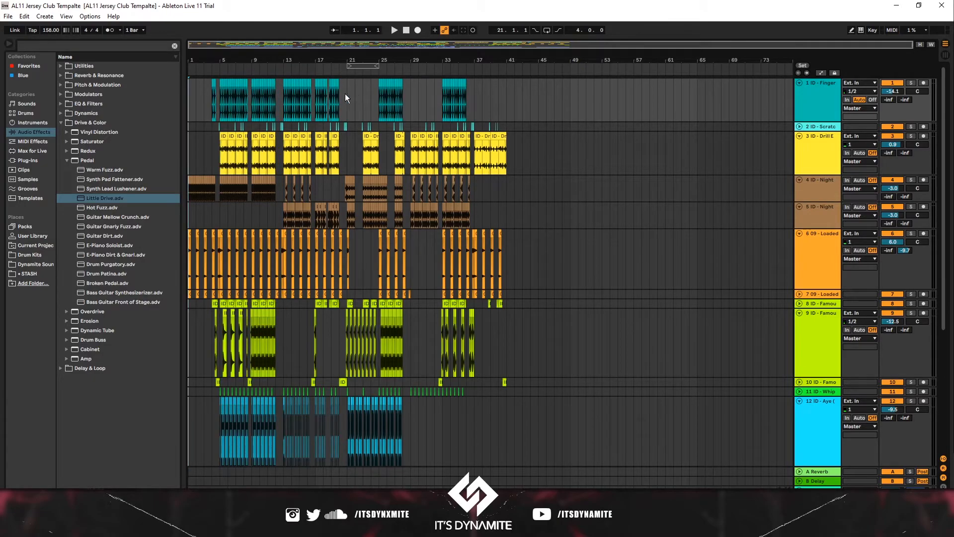
scroll(342, 96, down, 5)
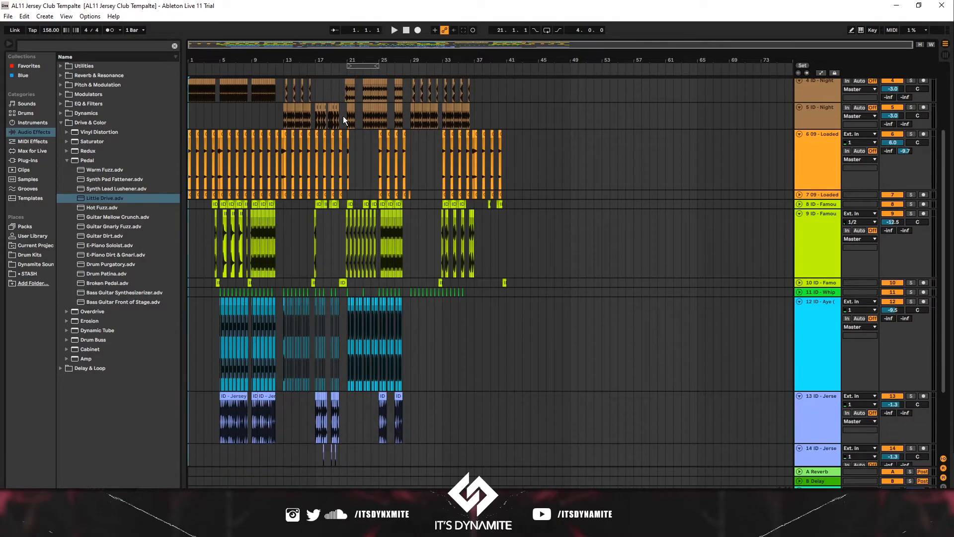
scroll(344, 110, up, 3)
scroll(345, 103, up, 2)
Step: Play the complete arrangement from bar 1 through its end at bar 41, then stop playback
key(space)
drag(239, 56, 268, 58)
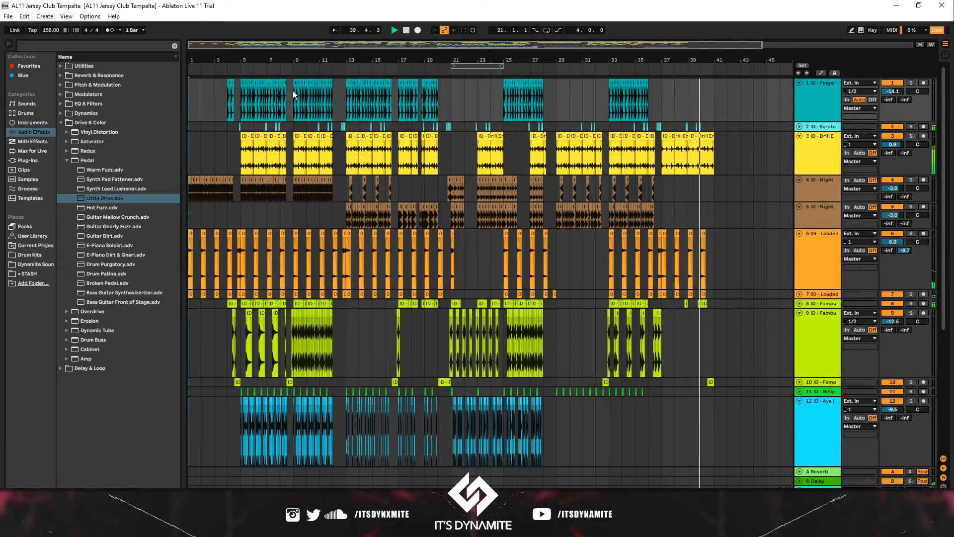
key(space)
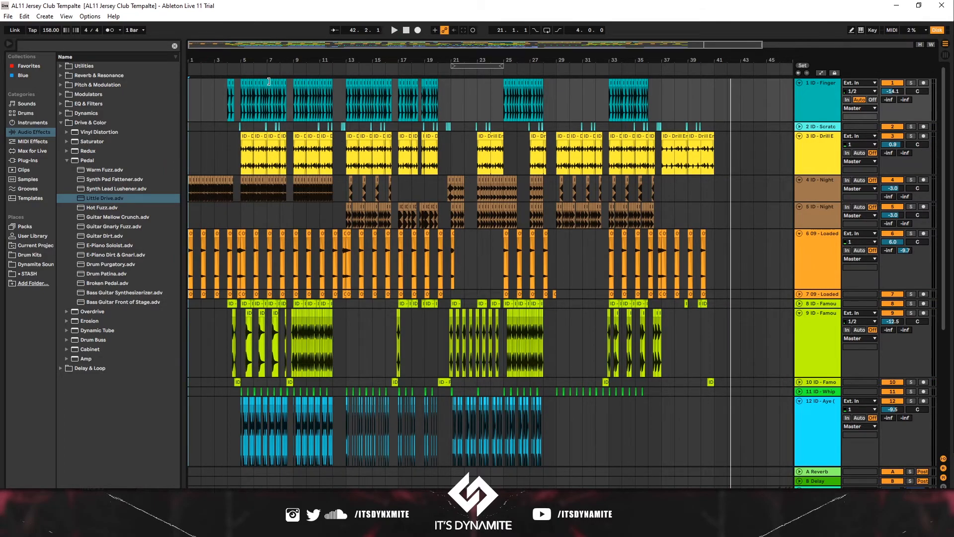
Step: Save the Live Set as a template named Jersey Club Template
scroll(343, 102, down, 4)
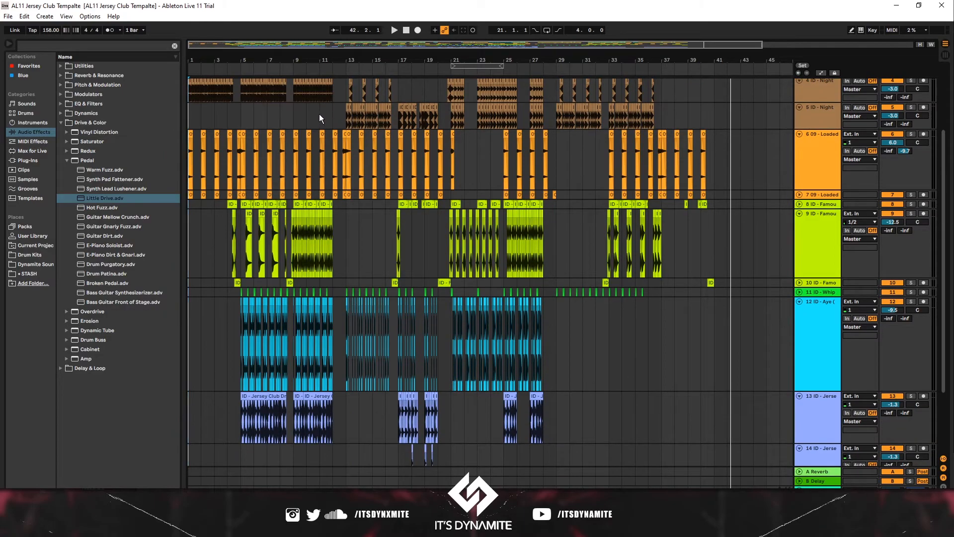
click(8, 16)
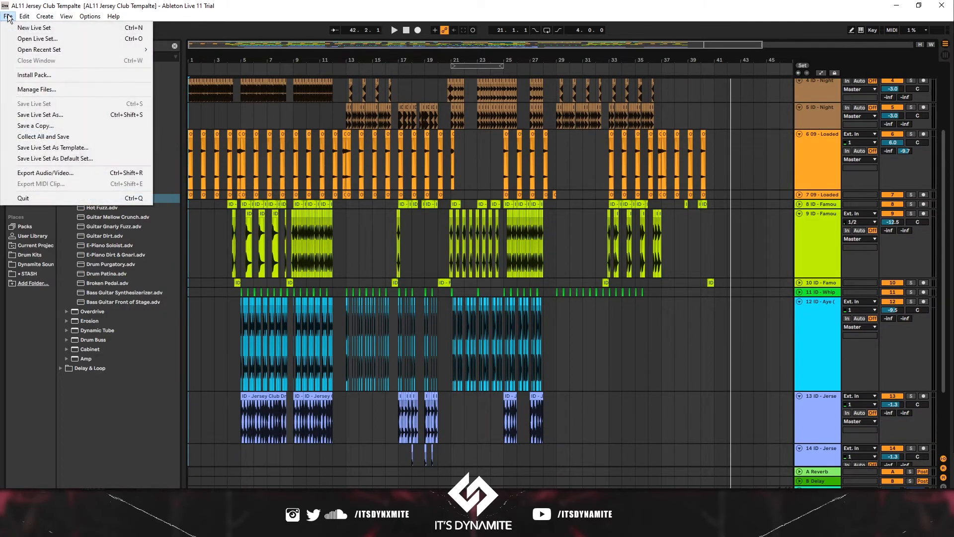
click(85, 146)
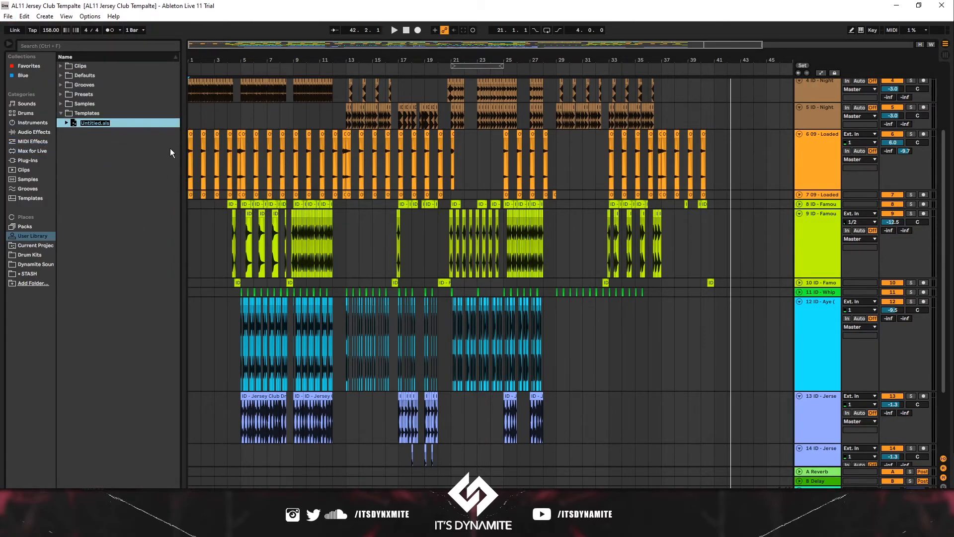
text(Jersey Club Template)
key(Return)
Step: Open a new set from the Jersey Club Template and look over its tracks
double_click(97, 122)
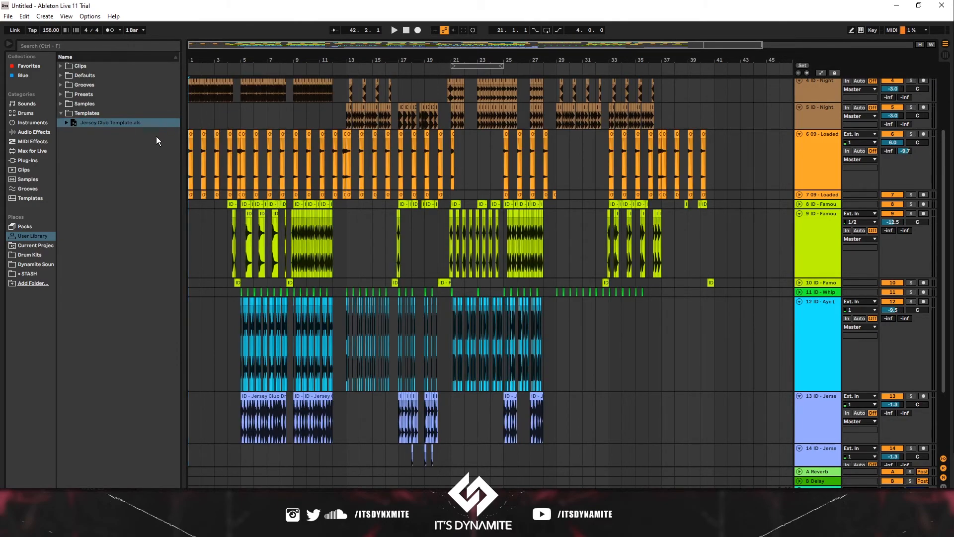
scroll(264, 125, up, 2)
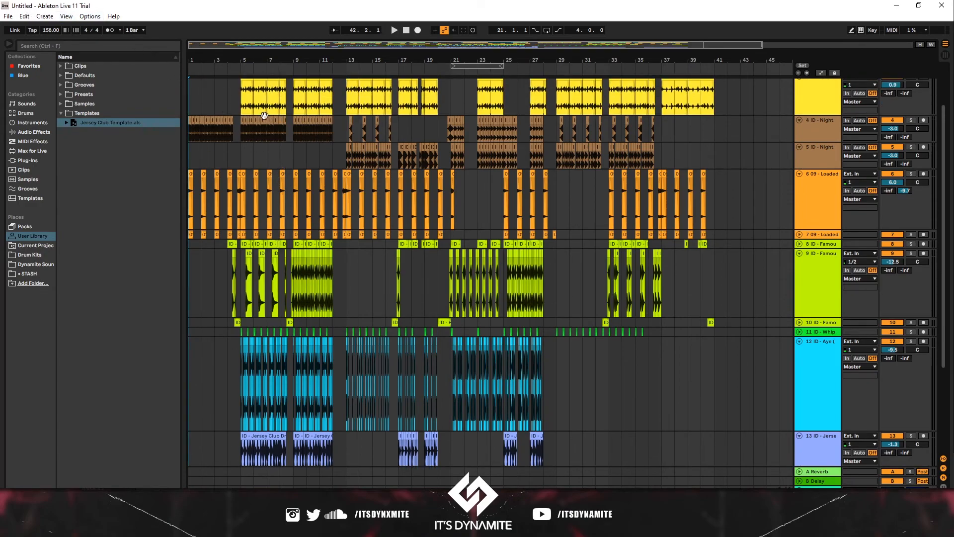
scroll(329, 160, up, 3)
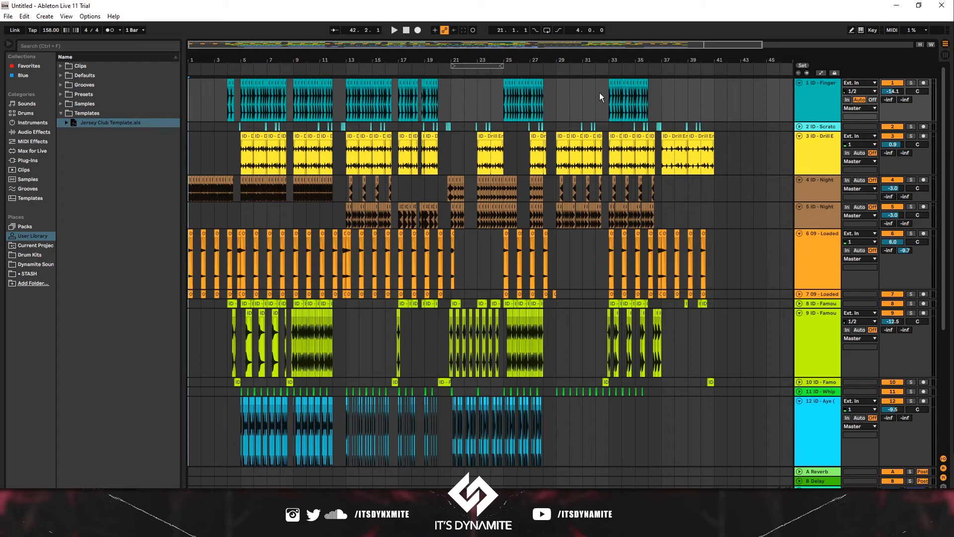